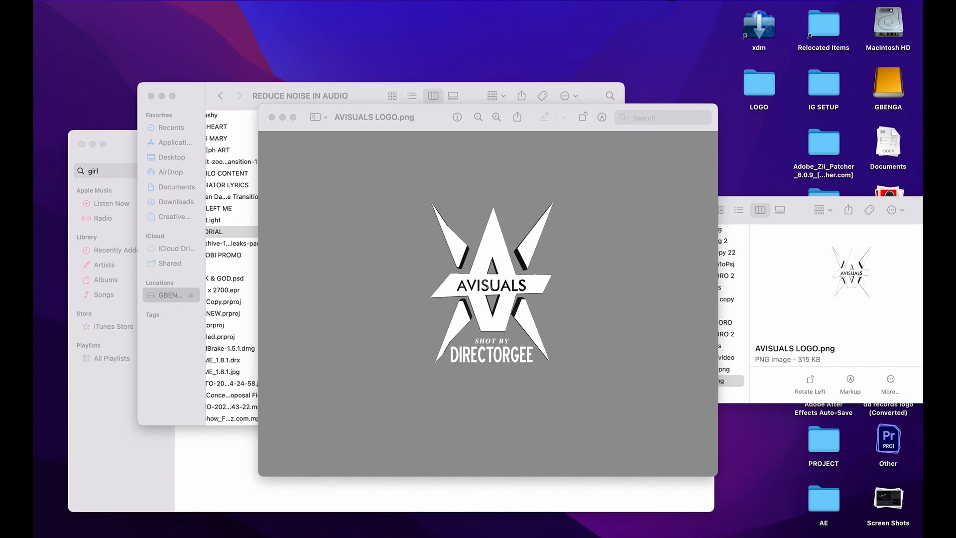
Open DaVinci Resolve and create a new project named NOISE REDUC in the local database.
mouse_move(599, 533)
click(503, 531)
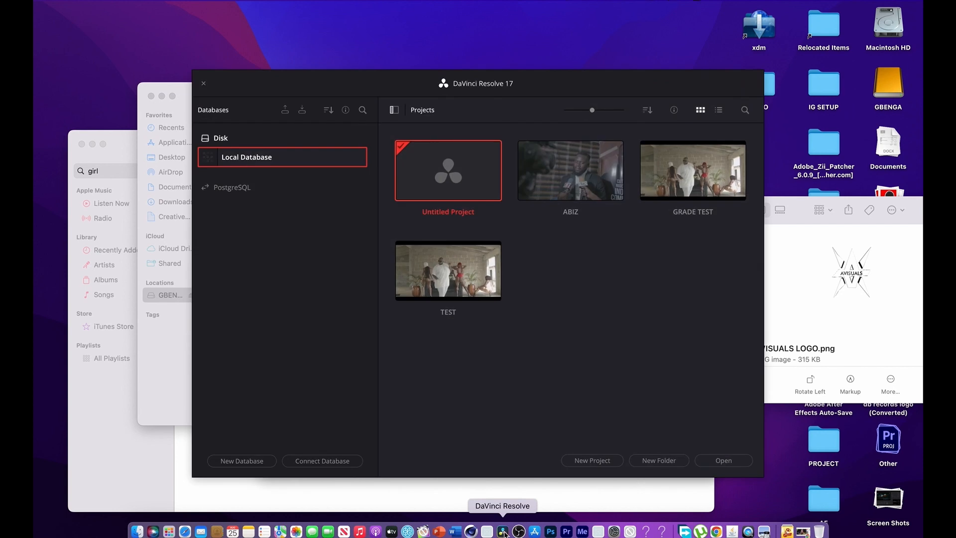
click(591, 461)
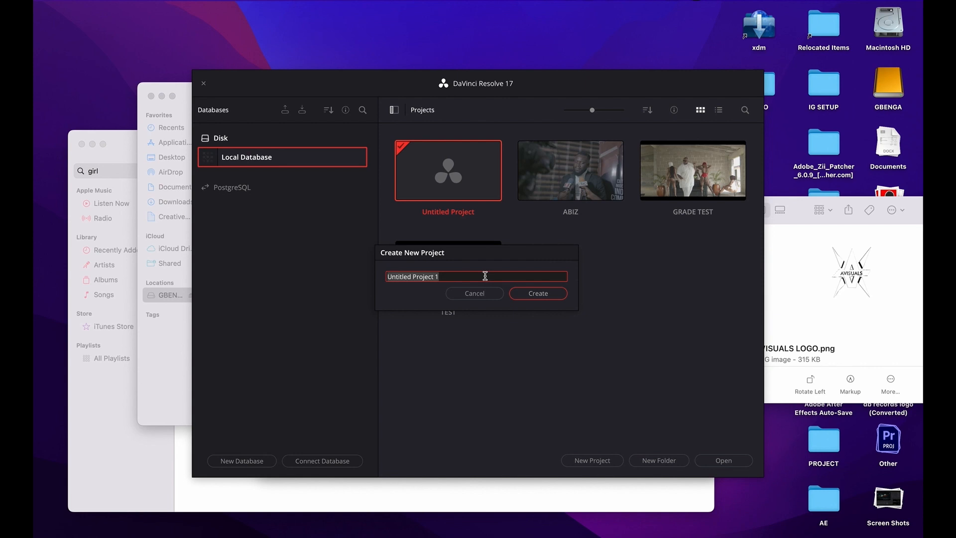
text(NOISE)
text( REDUC)
text(TION)
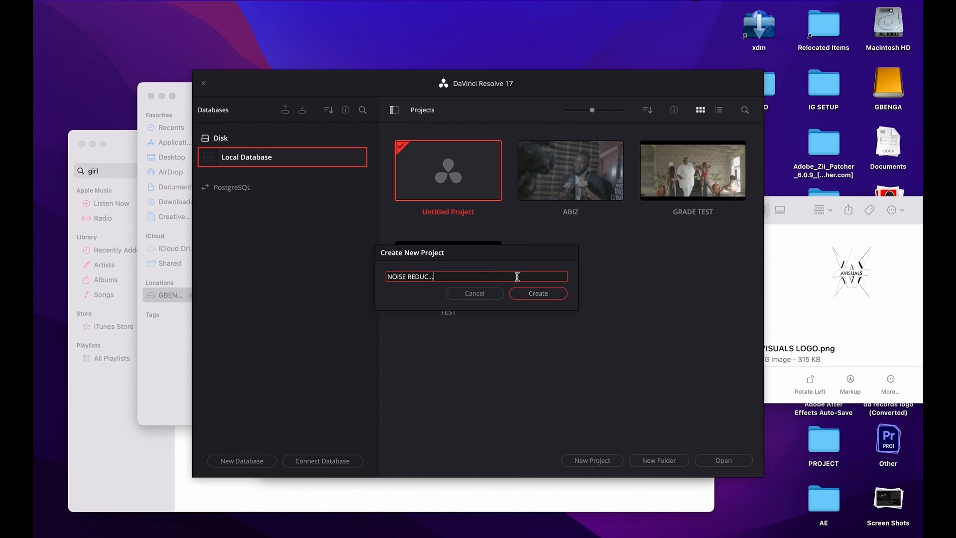
click(535, 293)
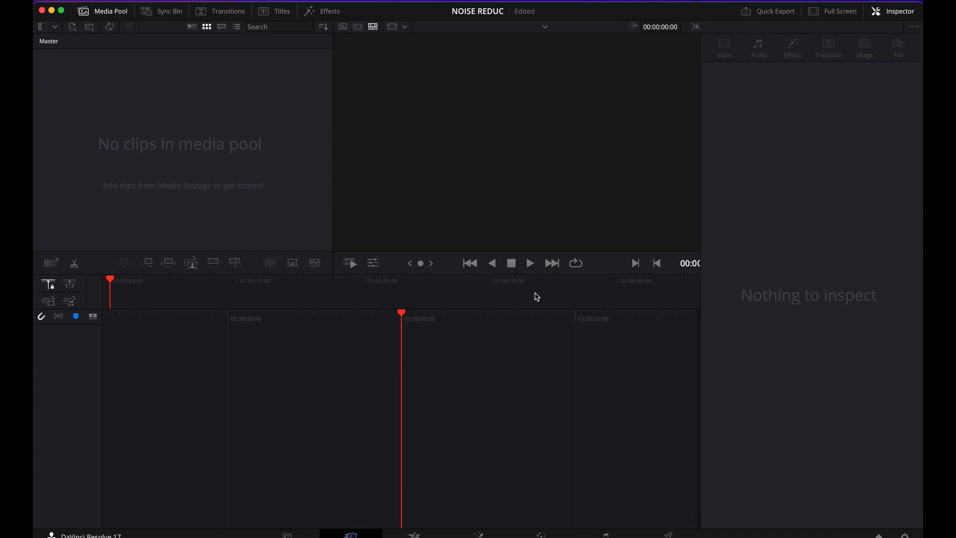
Import New Recording 3.m4a from the REDUCE NOISE IN AUDIO folder in Finder into the project's media pool.
click(138, 532)
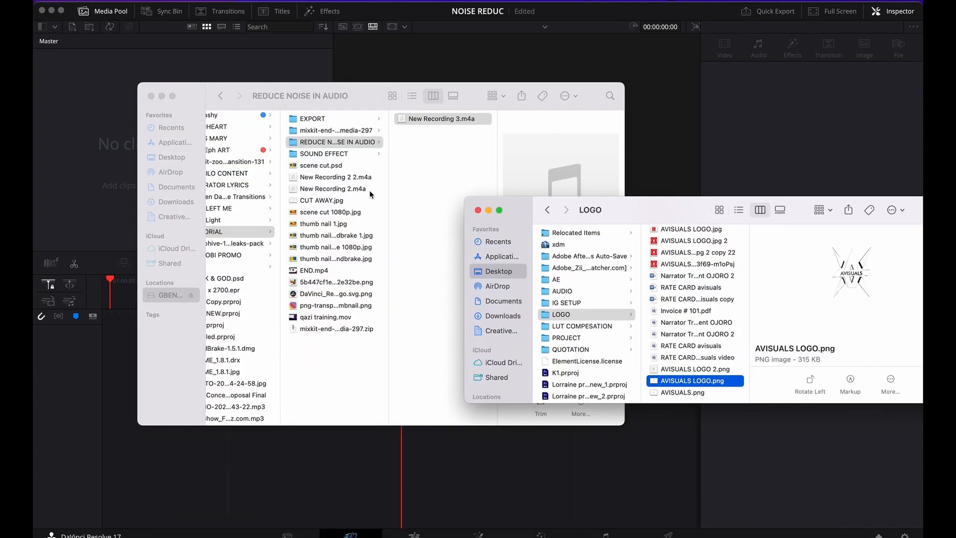
drag(373, 107, 165, 70)
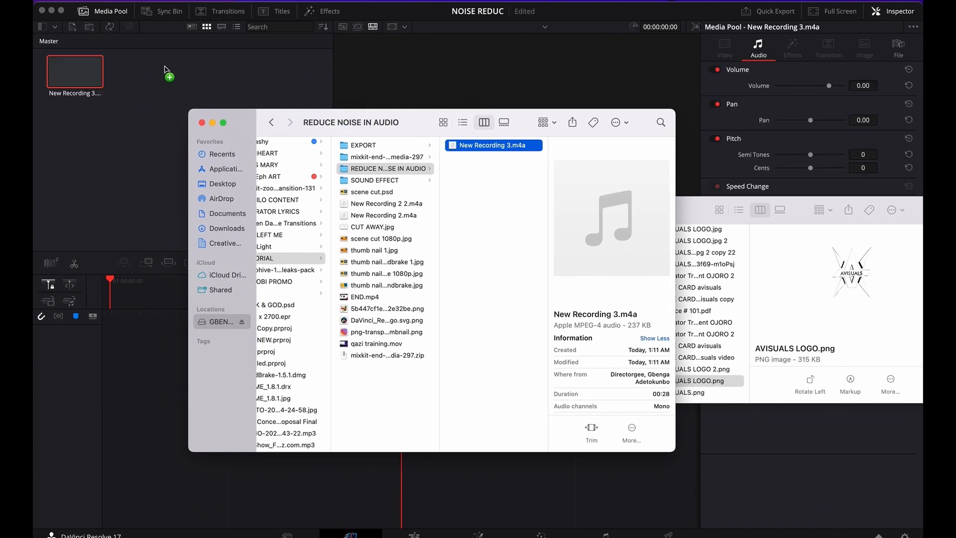
click(171, 76)
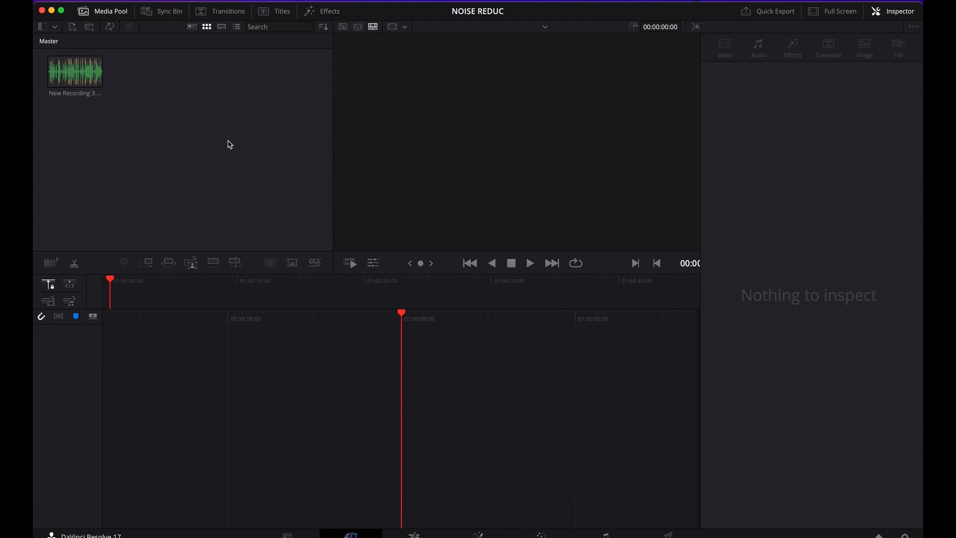
Browse the external volume in the Media page's storage list, then check the recording's source folder in Finder from the Cut page.
click(287, 534)
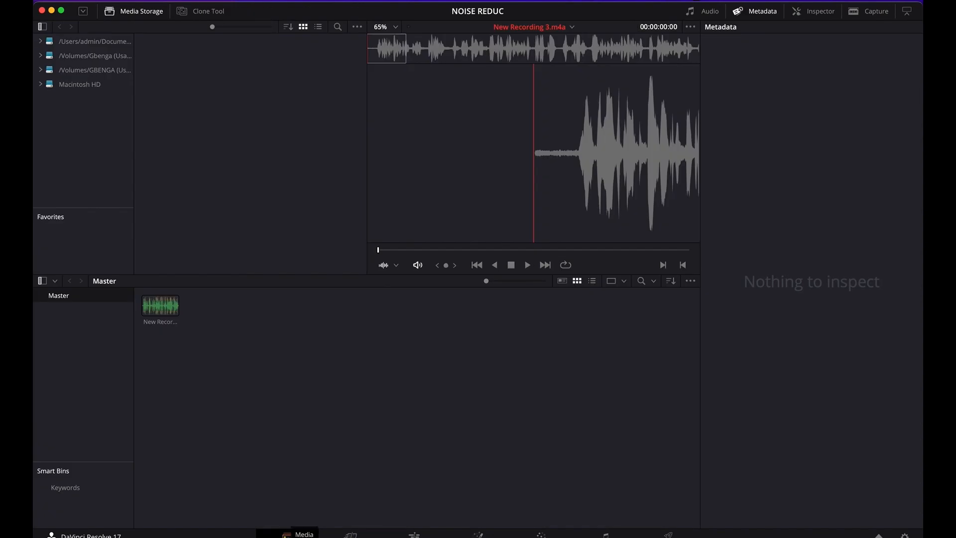
click(41, 70)
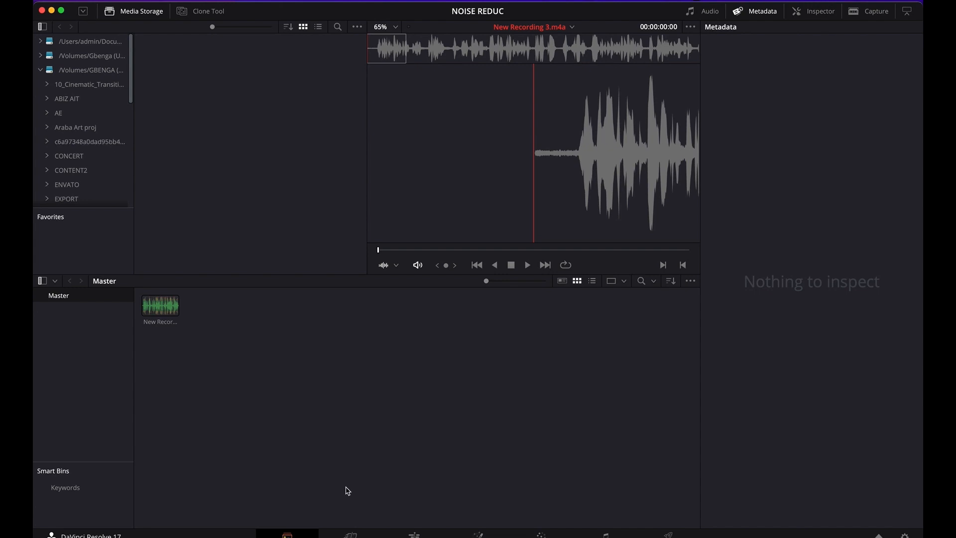
click(351, 534)
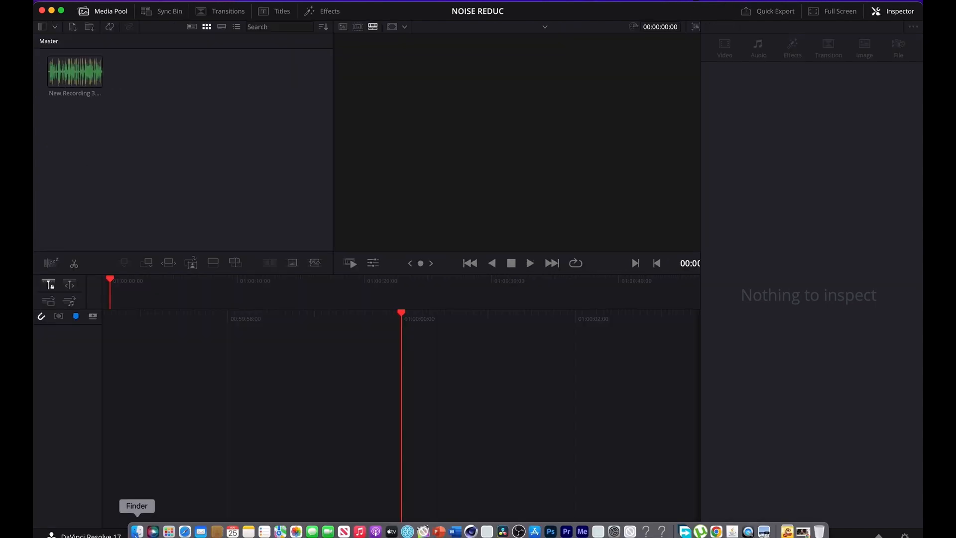
click(135, 526)
drag(237, 130, 289, 143)
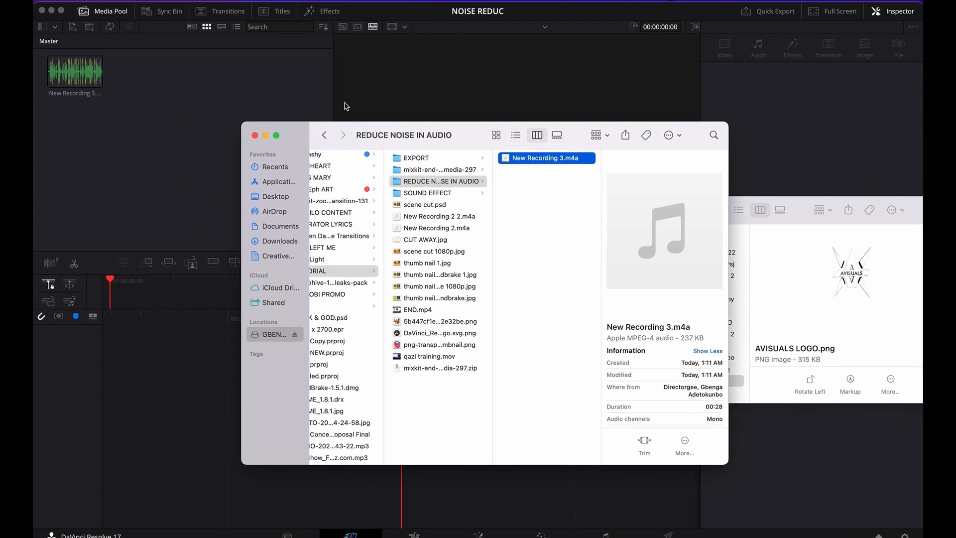
click(224, 93)
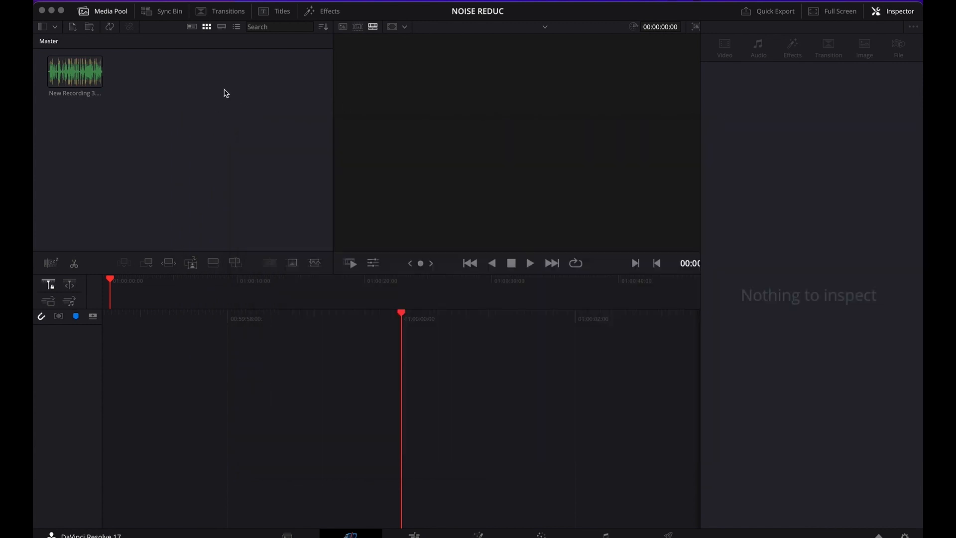
Place New Recording 3.m4a on a new timeline's audio track on the Edit page.
drag(82, 90, 212, 294)
key(super+z)
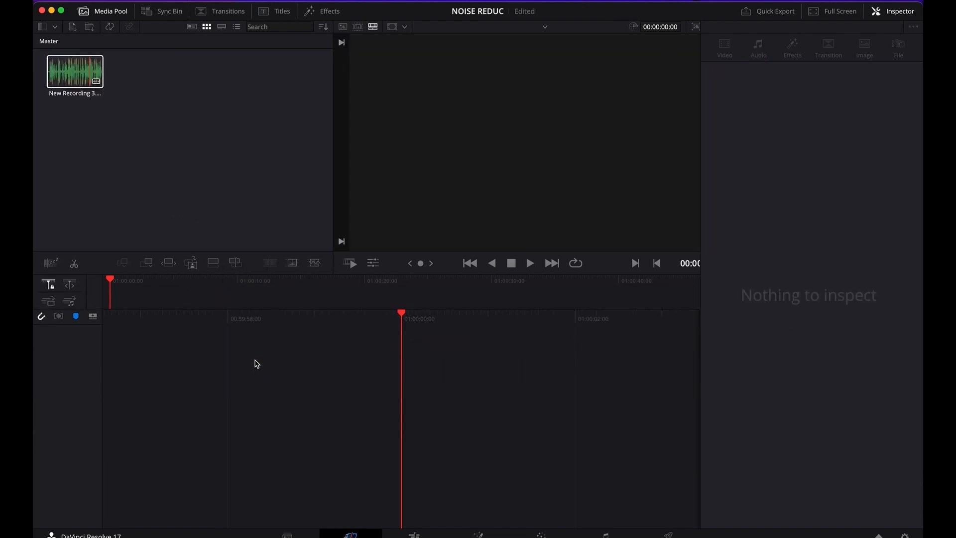
click(416, 533)
drag(150, 71, 478, 443)
click(475, 337)
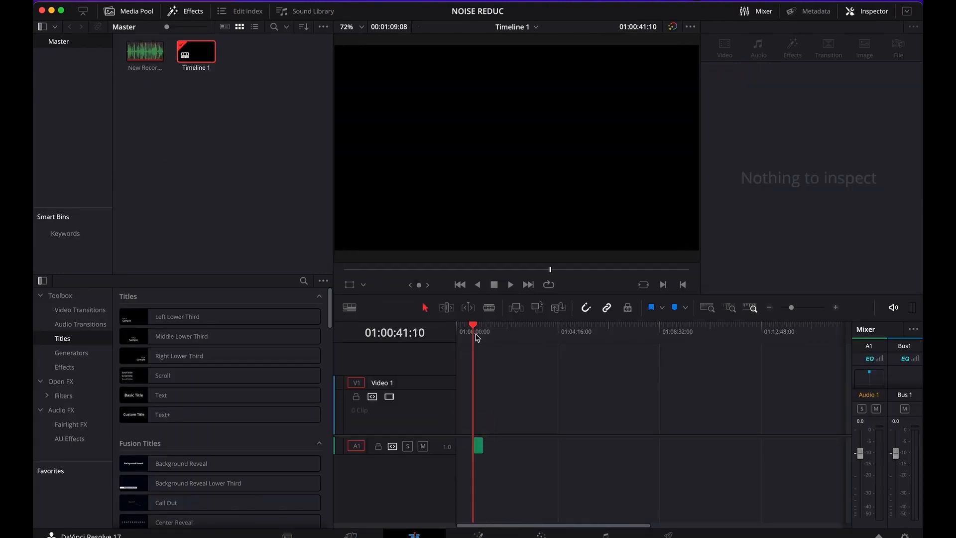
key(super+equal)
key(super+equal)
key(super+equal)
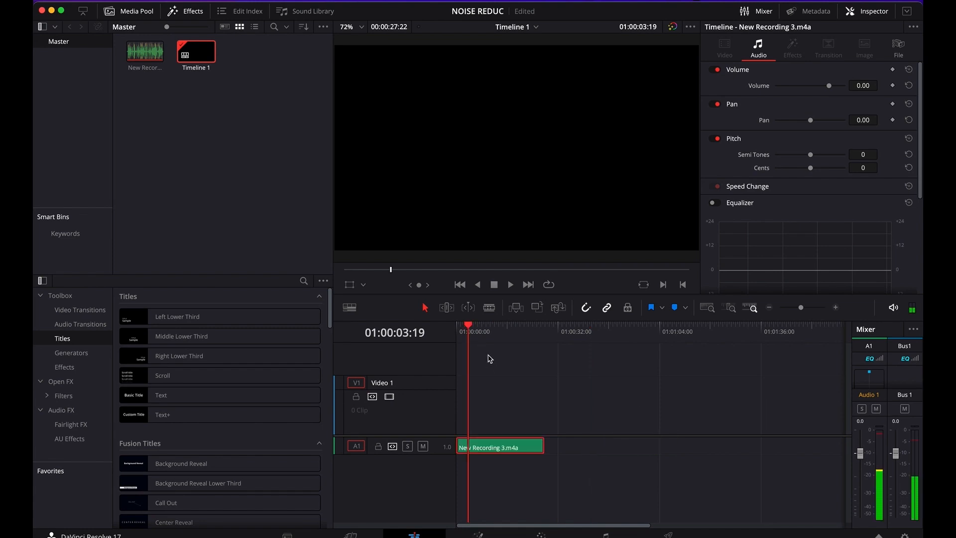
Listen to the recording from the start of the Edit page timeline to judge its background noise.
click(494, 333)
drag(494, 336, 427, 342)
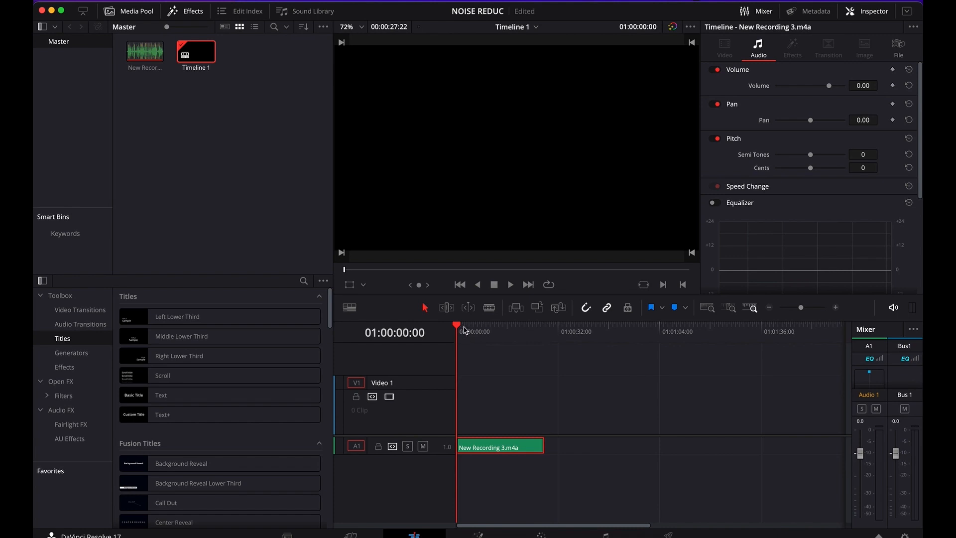
drag(463, 327, 445, 351)
key(space)
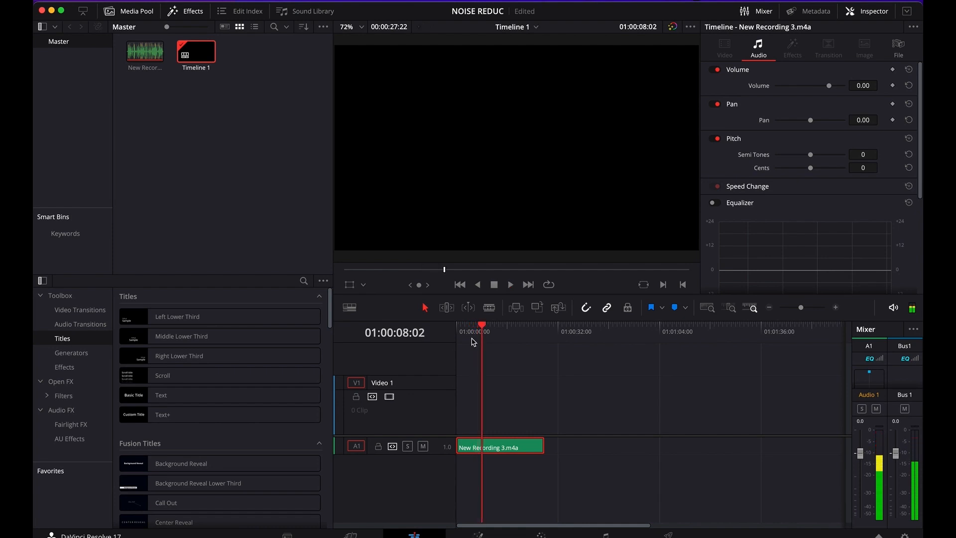
key(space)
key(Home)
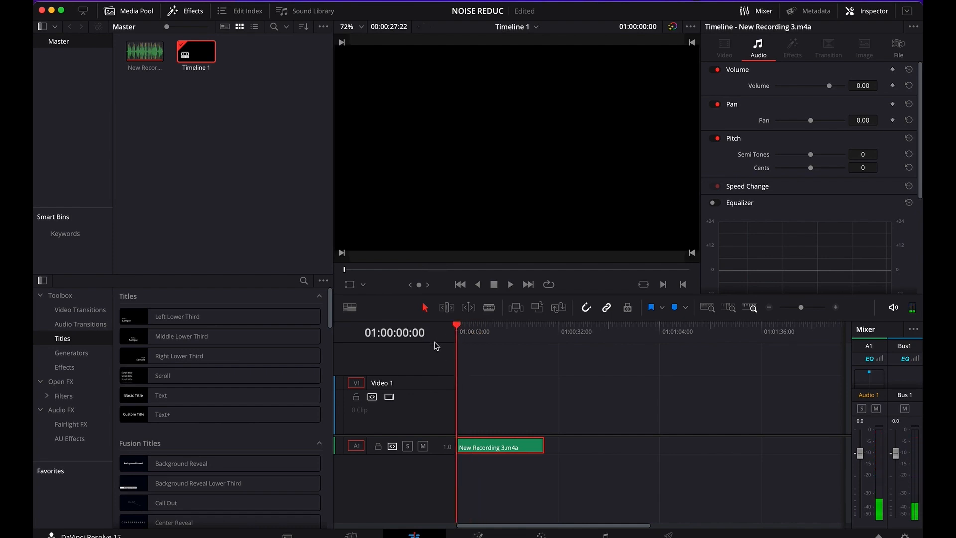
key(shift+z)
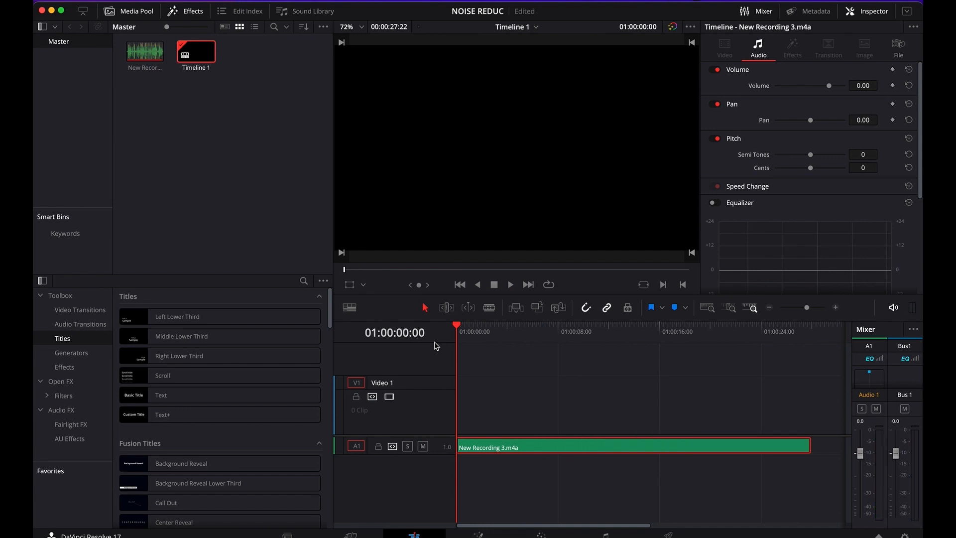
key(space)
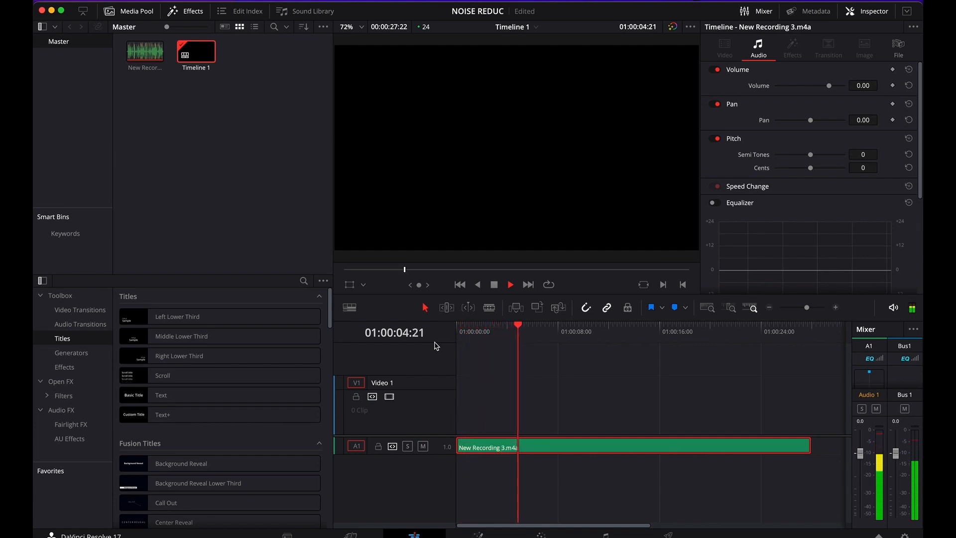
key(space)
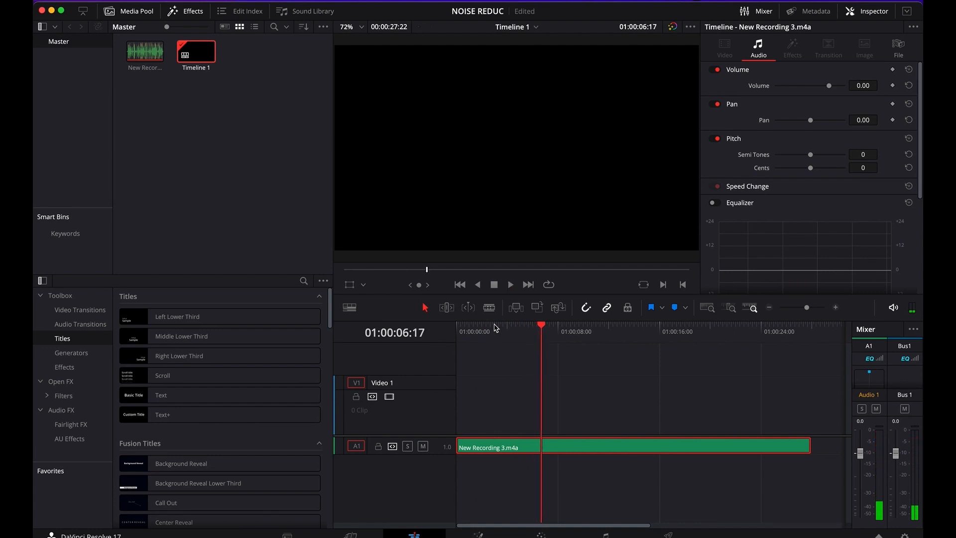
drag(488, 338, 444, 358)
key(space)
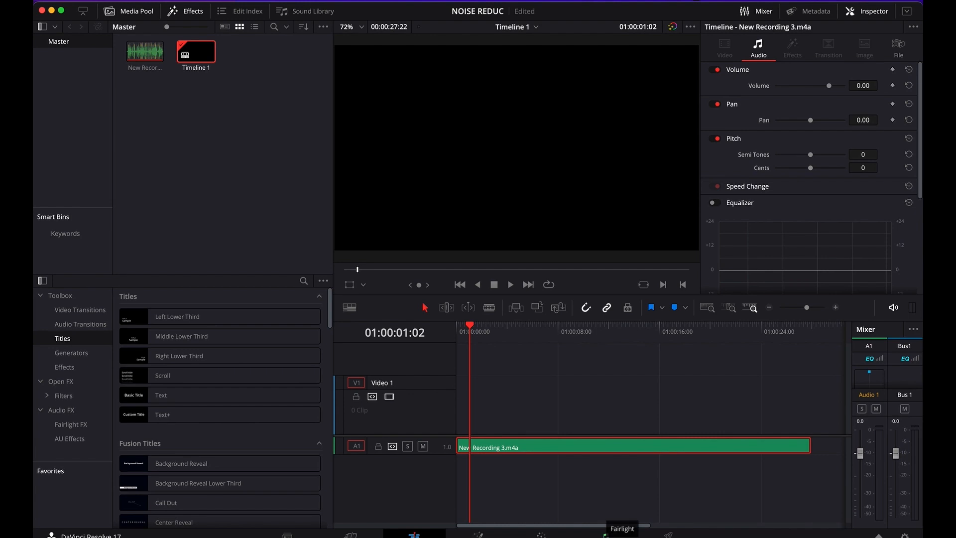
Switch to the Fairlight page, return the playhead to the timeline's start and enlarge the waveform view.
click(607, 534)
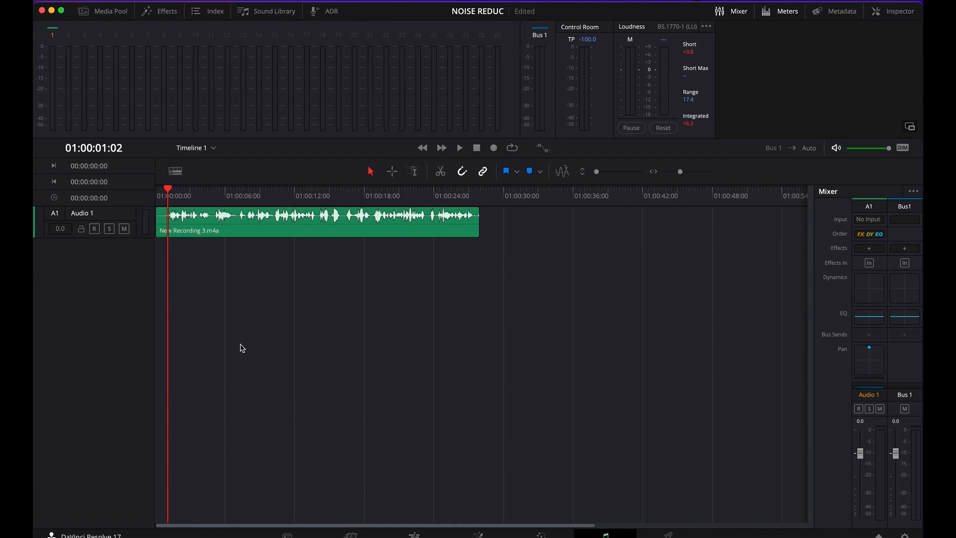
key(space)
click(157, 202)
drag(155, 201, 153, 202)
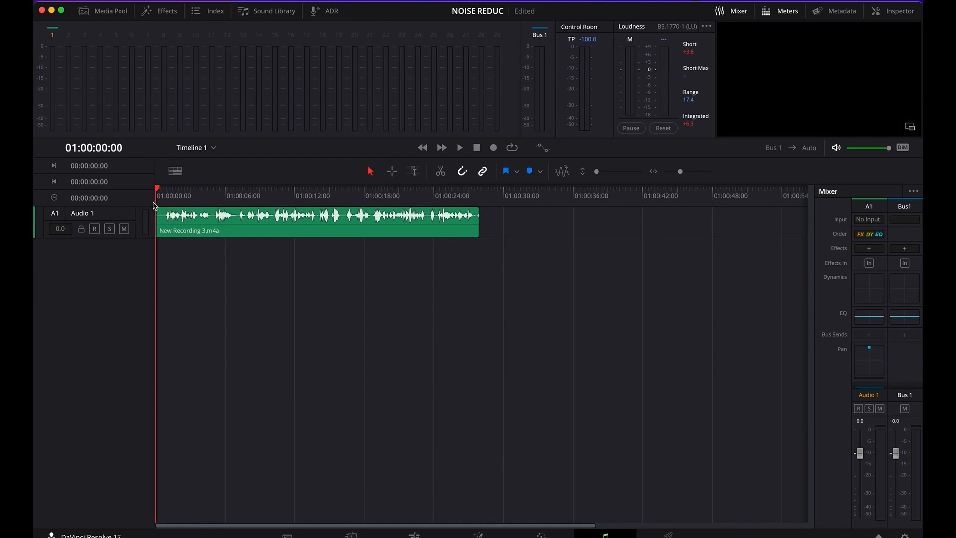
key(super+equal)
key(super+equal)
key(super+minus)
key(super+minus)
key(super+equal)
Play the opening seconds of the recording in Fairlight and return the playhead to the start.
mouse_move(153, 203)
mouse_down()
mouse_move(186, 196)
mouse_move(152, 200)
mouse_up()
key(space)
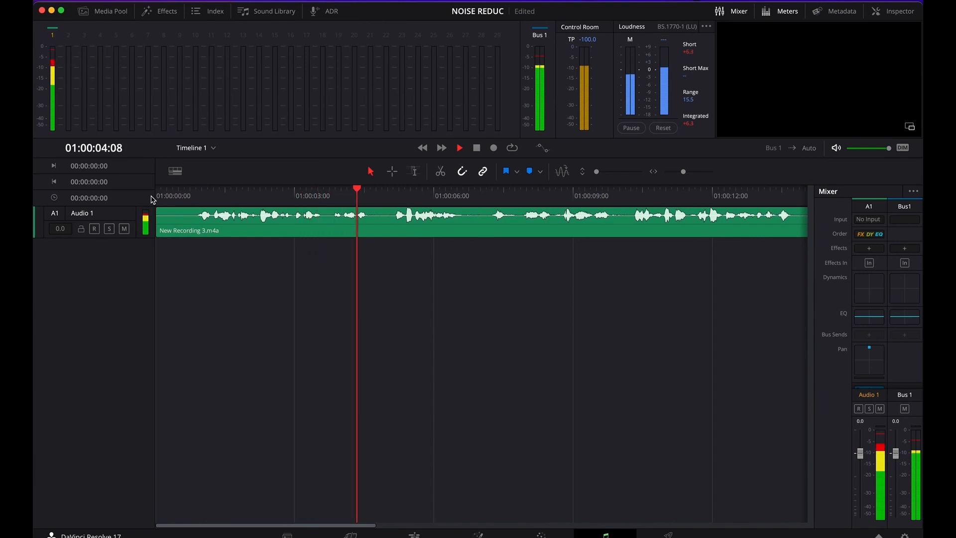
key(space)
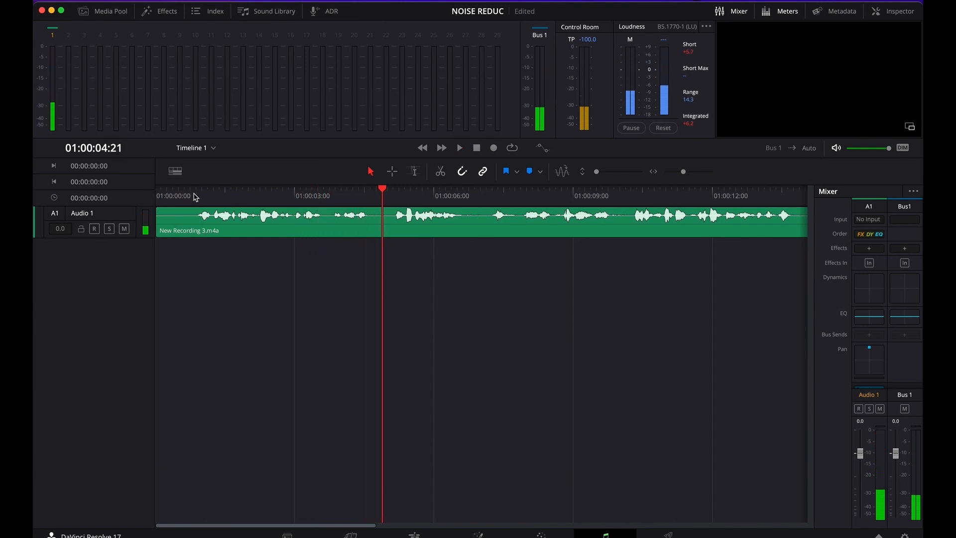
drag(170, 196, 149, 205)
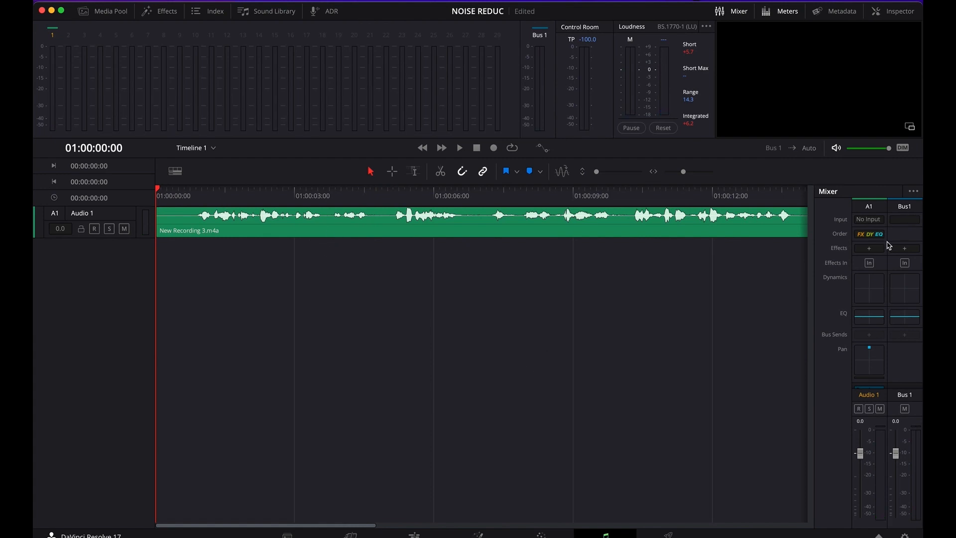
Add the Noise Reduction restoration effect to the Audio 1 track and move its settings window below the transport controls.
click(869, 248)
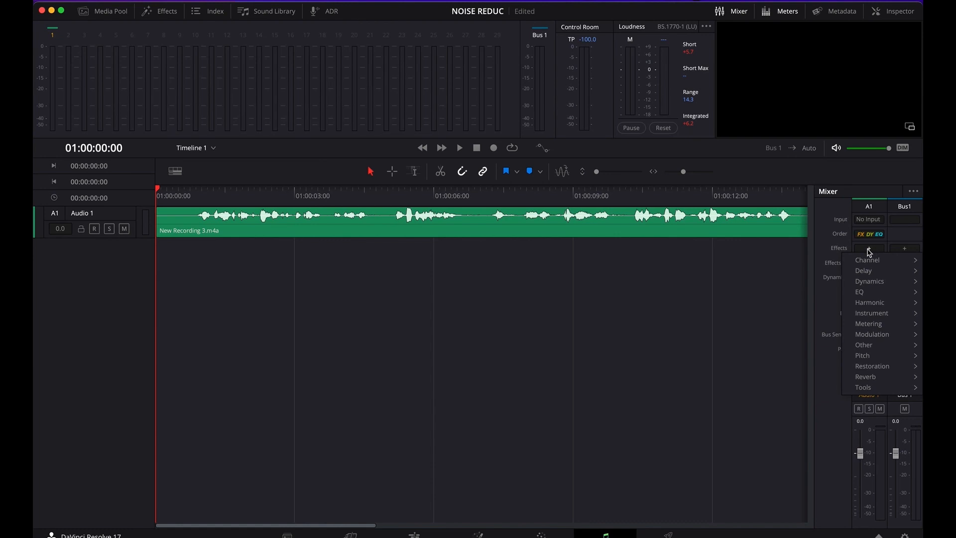
mouse_move(871, 369)
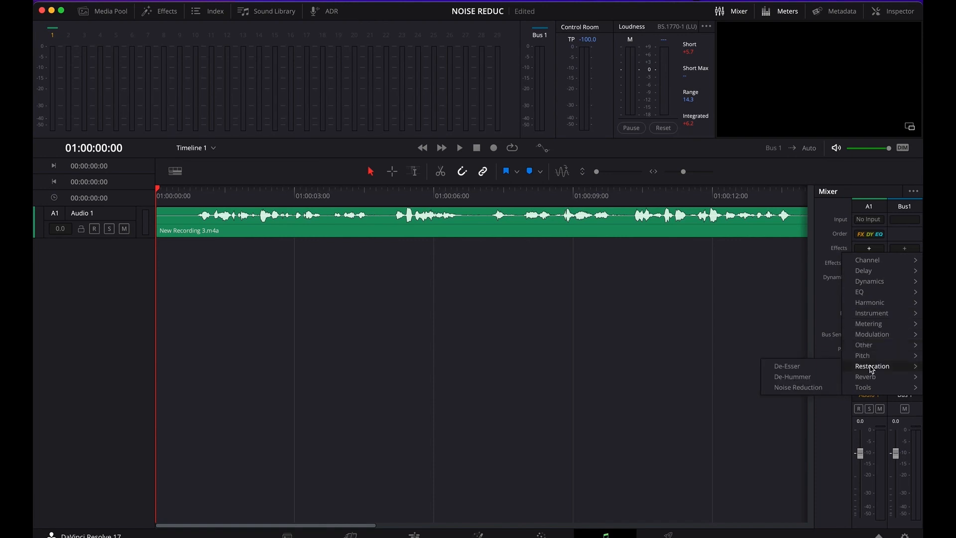
click(799, 387)
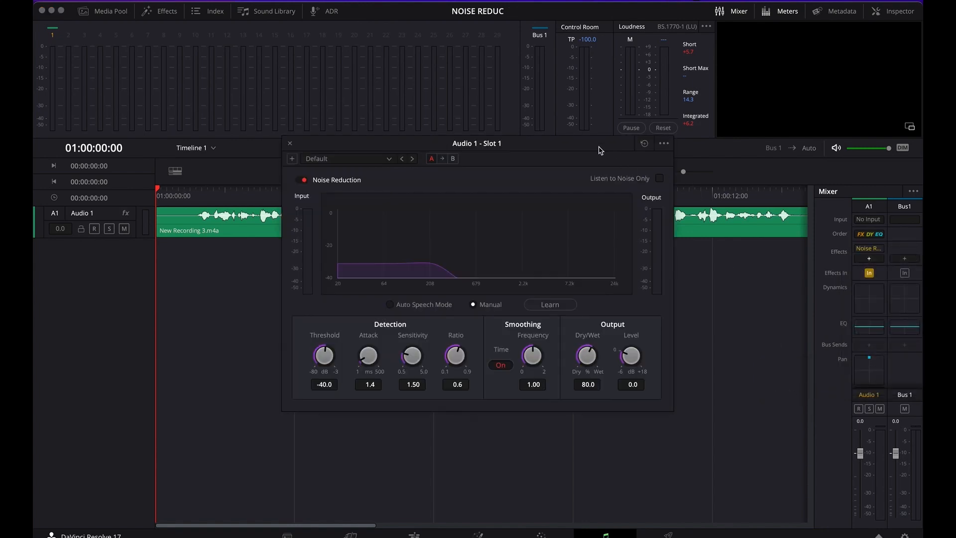
drag(600, 149, 609, 163)
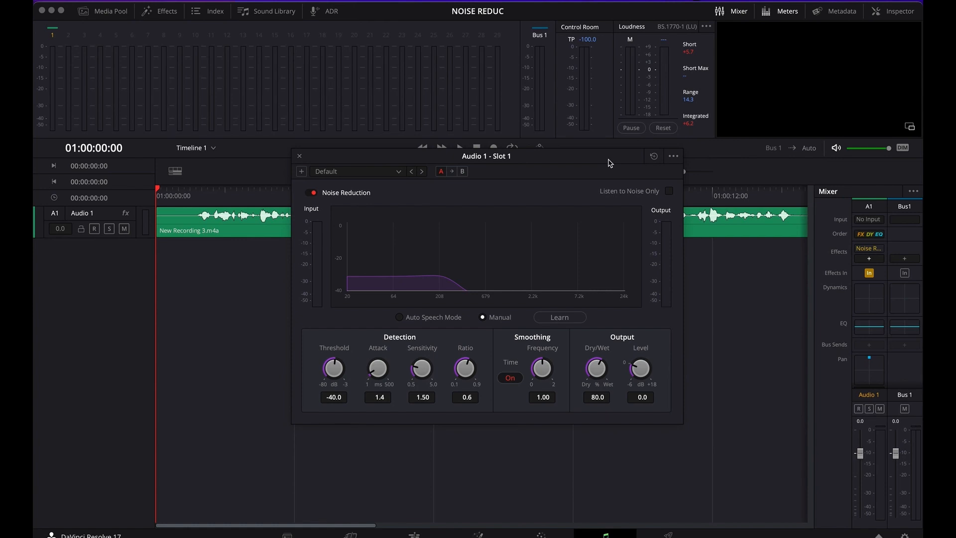
drag(610, 163, 580, 215)
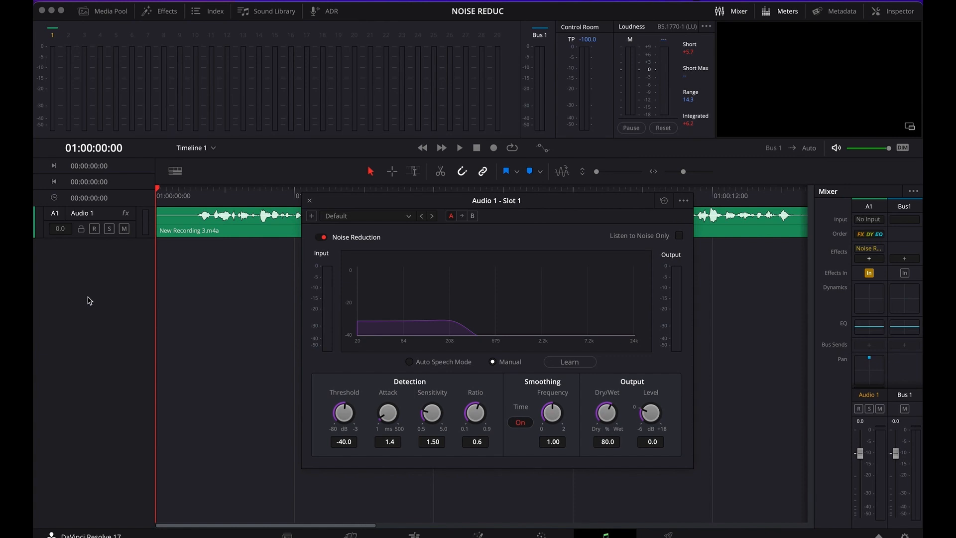
Set Noise Reduction to Auto Speech Mode and play the recording from the start to hear the effect.
drag(337, 201, 338, 201)
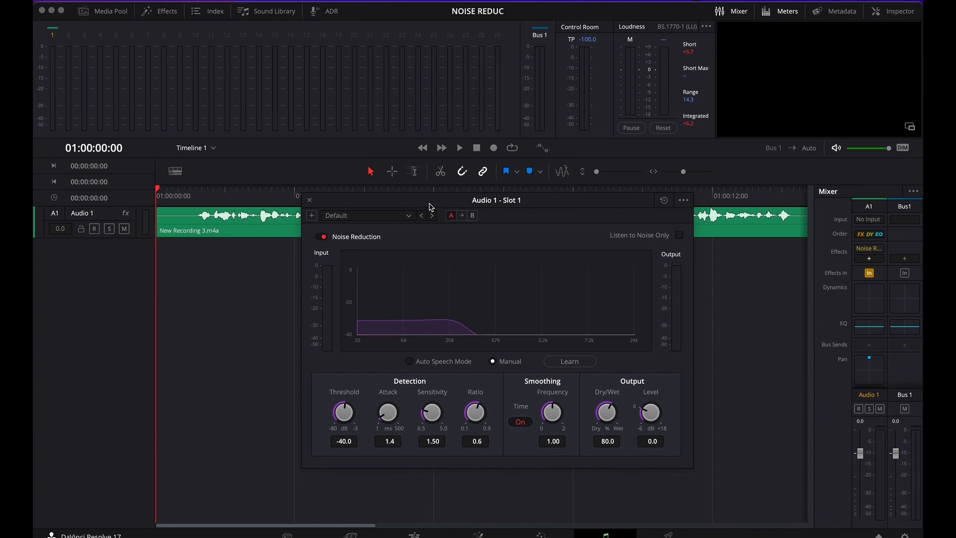
drag(411, 205, 377, 220)
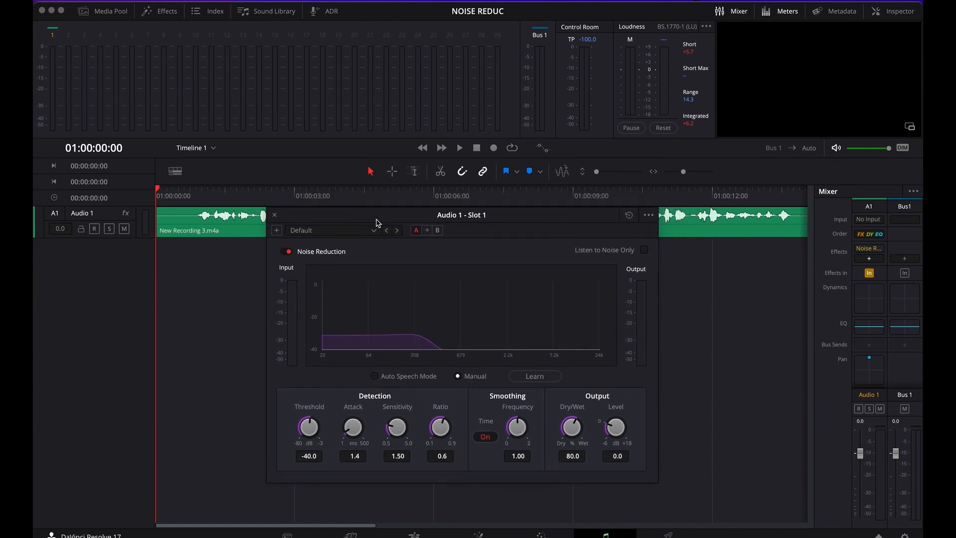
click(374, 376)
key(space)
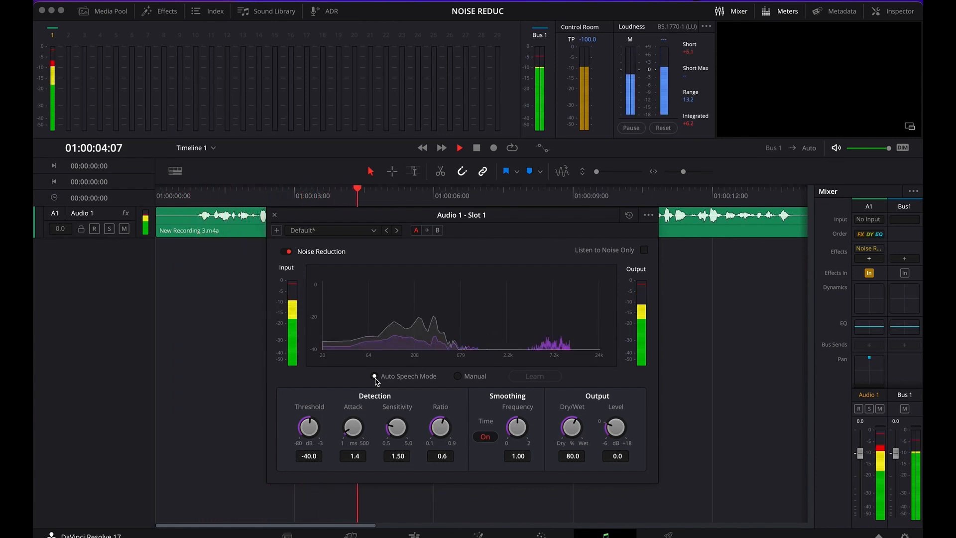
Stop playback, turn on Listen to Noise Only and play the recording from the start to hear the removed noise.
key(space)
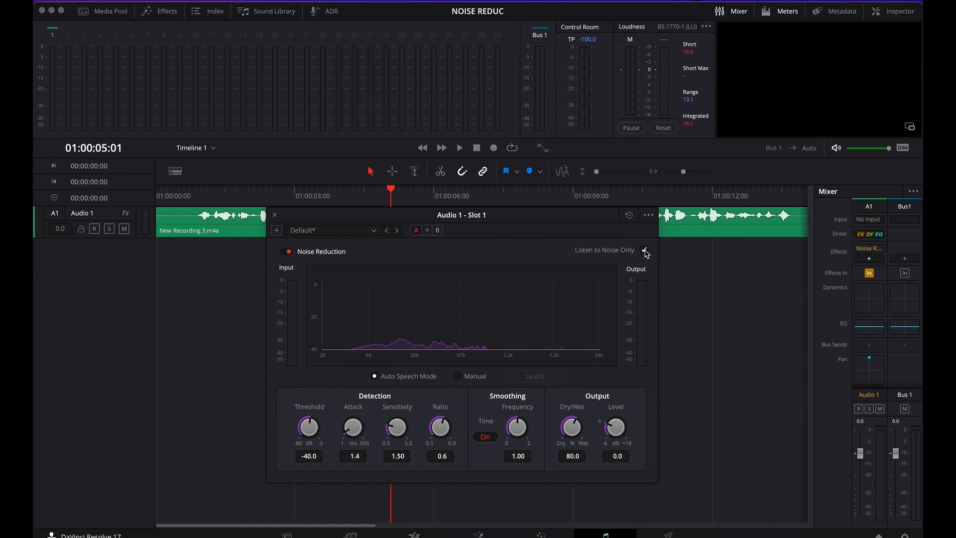
drag(232, 198, 149, 203)
key(space)
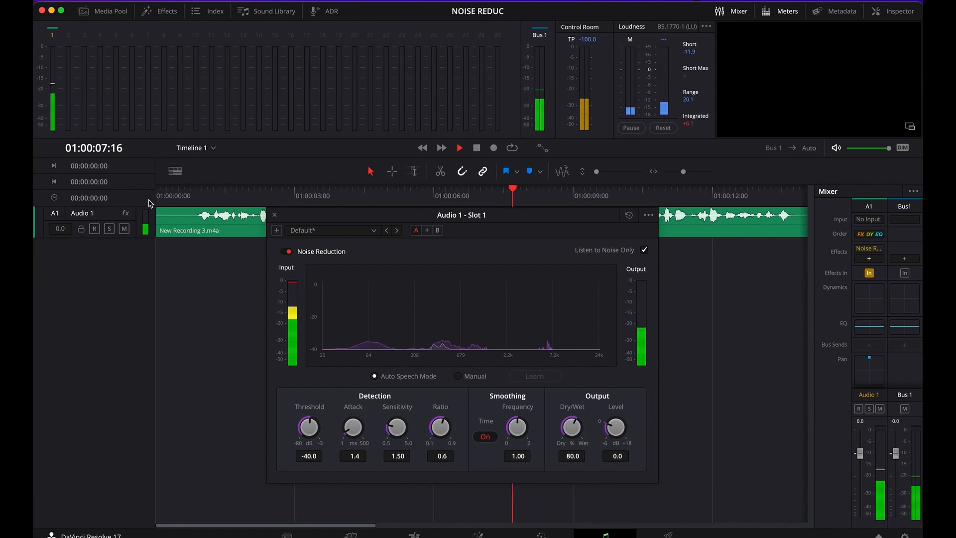
key(space)
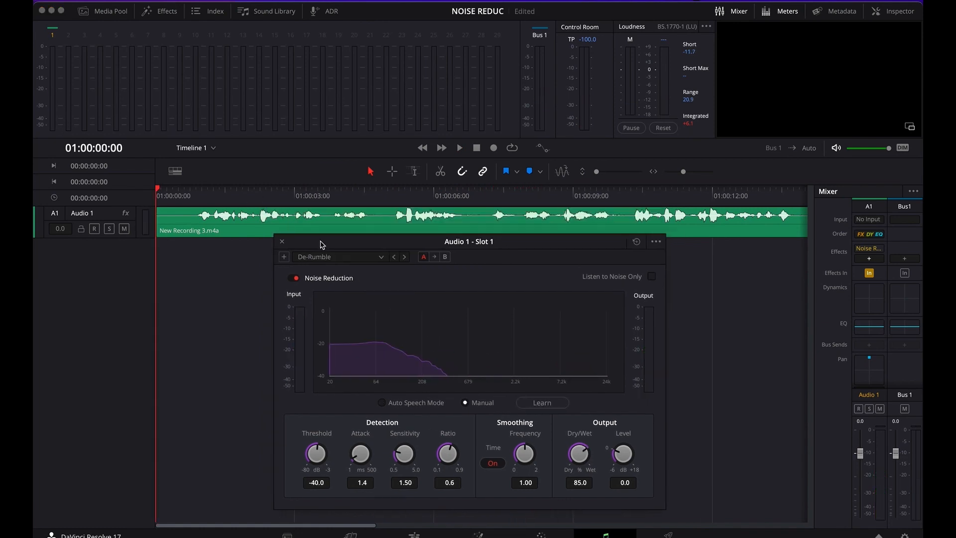
Reposition the Noise Reduction window over the timeline and look through the effect's presets.
drag(326, 244, 299, 218)
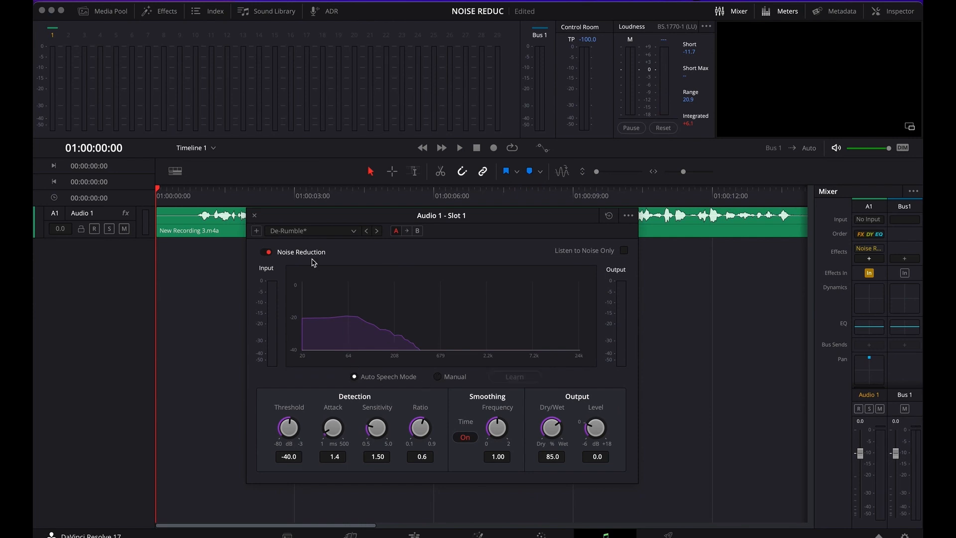
click(324, 232)
click(419, 257)
drag(329, 222, 324, 206)
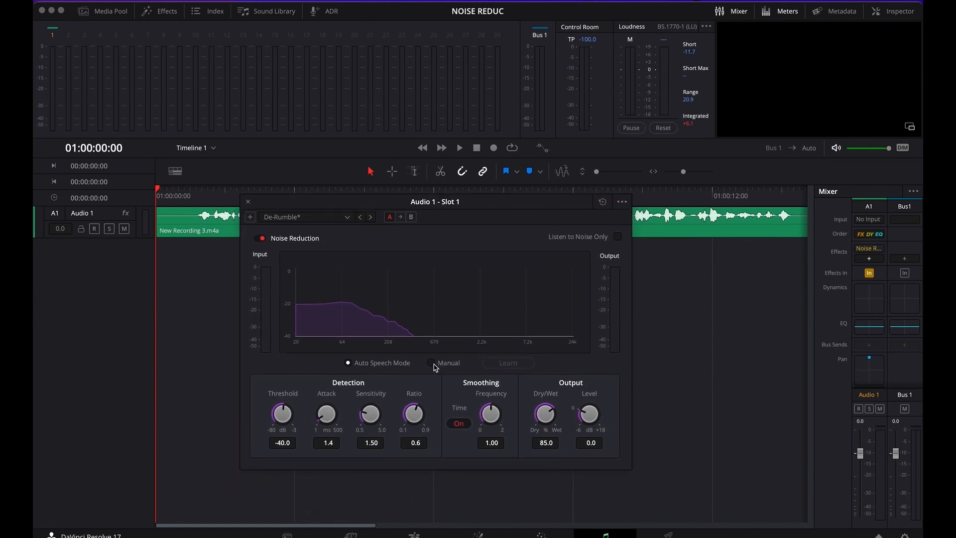
Remove the Noise Reduction effect from the Audio 1 track and add a fresh Noise Reduction from the Restoration effects.
click(248, 202)
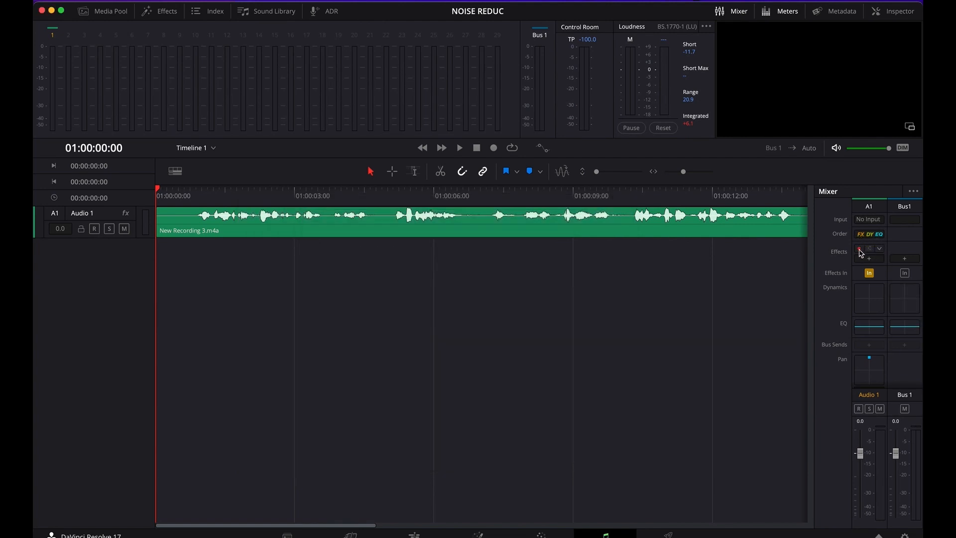
click(880, 248)
click(880, 262)
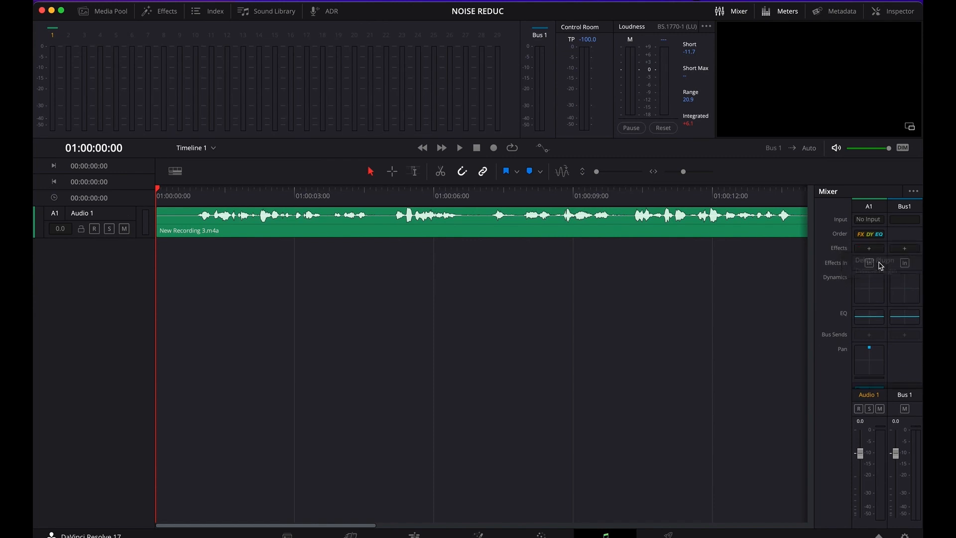
click(869, 248)
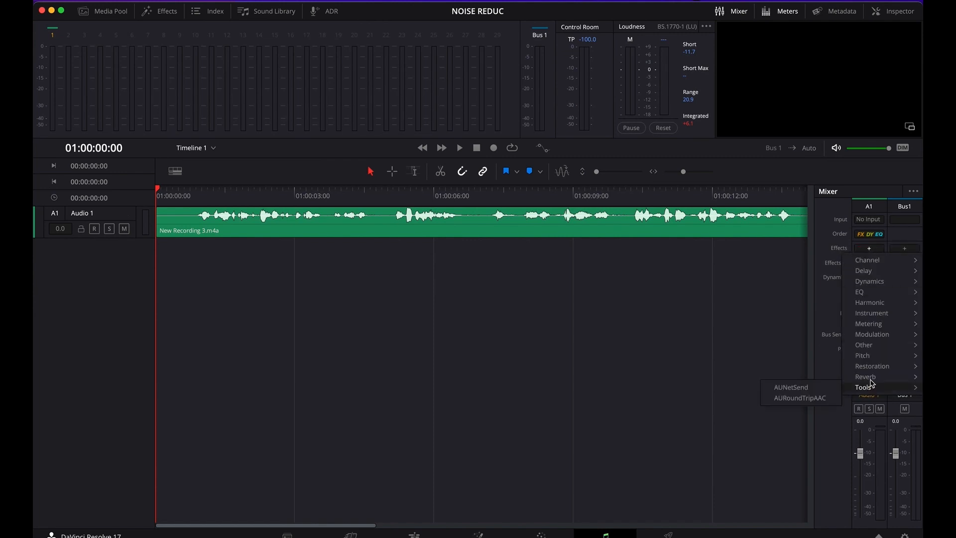
mouse_move(872, 367)
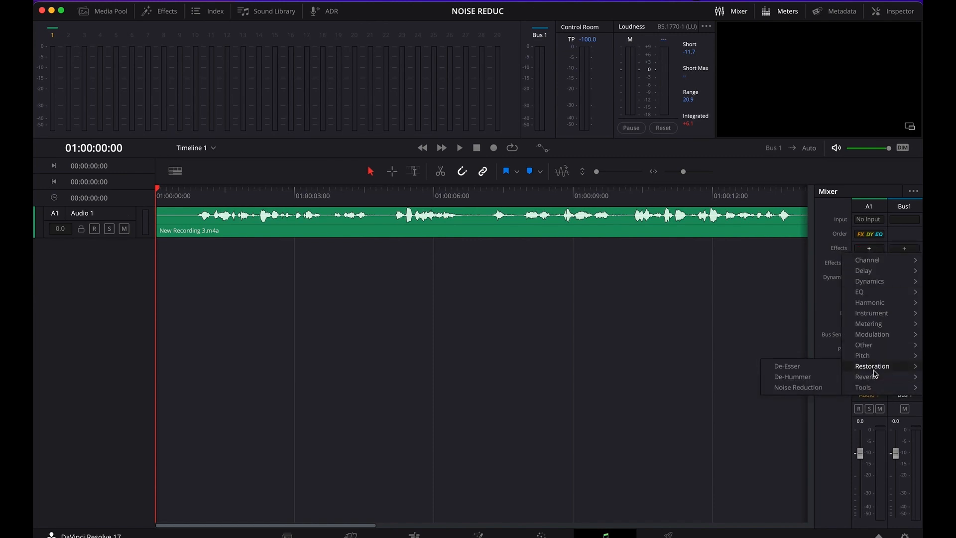
click(798, 387)
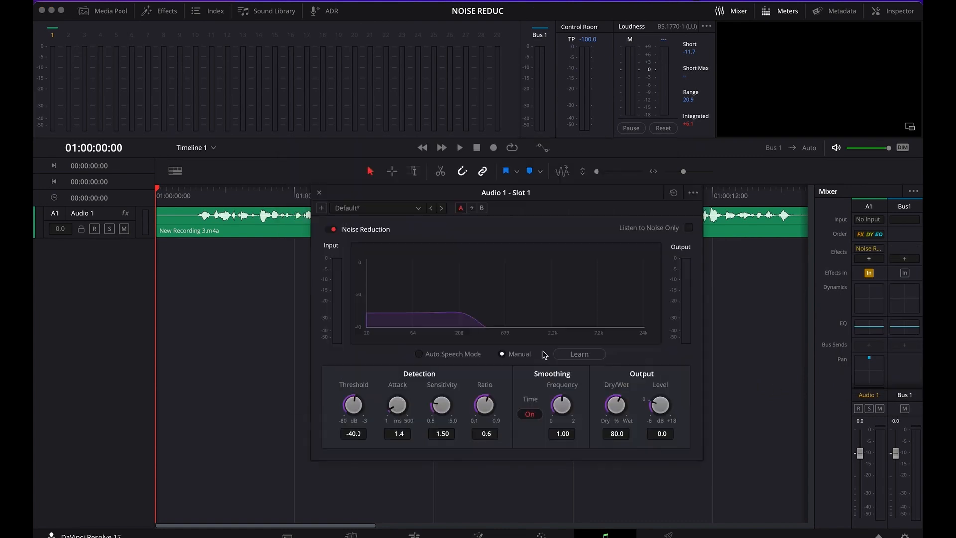
Set Noise Reduction to Manual and learn the noise profile from the opening of the recording before the speech begins.
click(432, 356)
click(510, 355)
click(578, 357)
drag(181, 200, 150, 220)
click(580, 355)
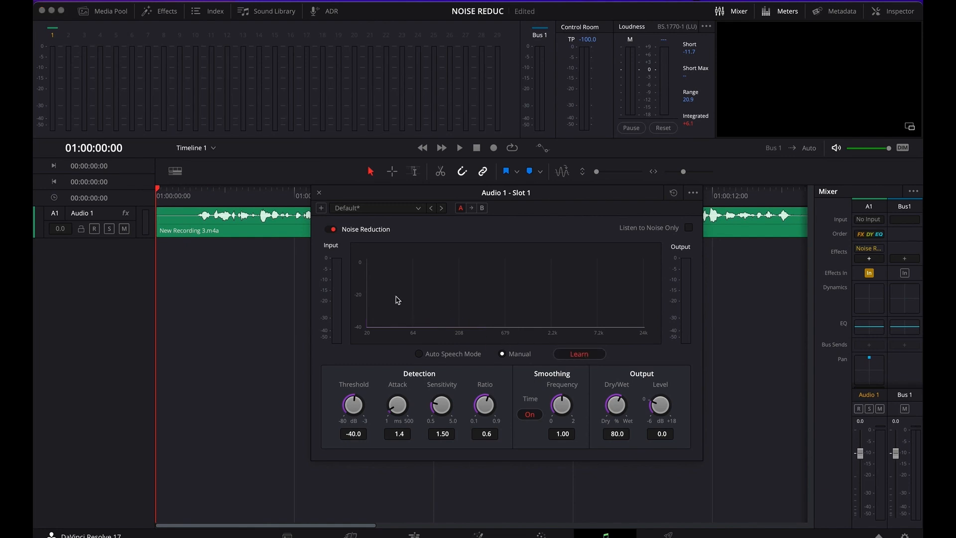
mouse_move(170, 200)
mouse_down()
mouse_move(196, 199)
mouse_move(156, 200)
mouse_move(193, 205)
mouse_move(161, 209)
mouse_move(170, 199)
mouse_move(155, 202)
mouse_move(236, 211)
mouse_move(157, 207)
mouse_up()
key(space)
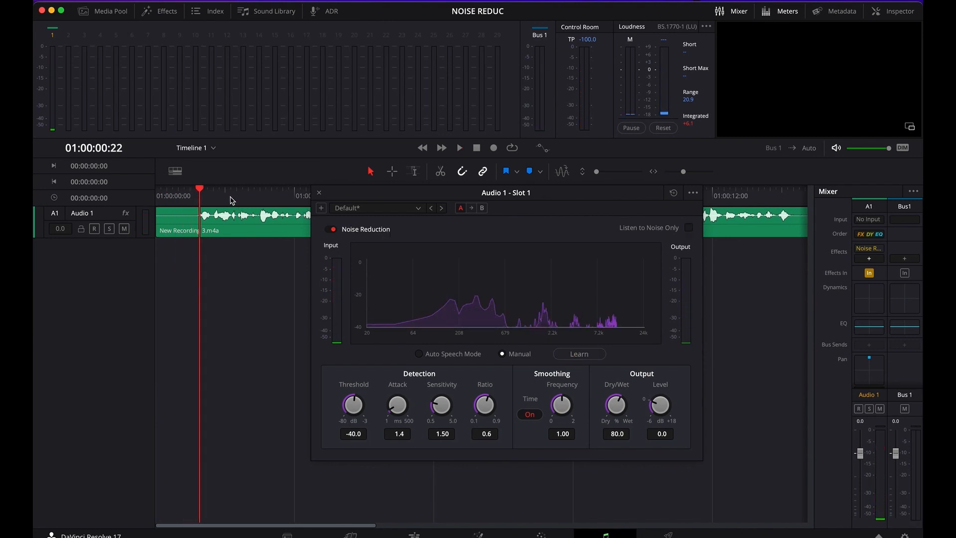
Play the recording from the start with the learned noise profile and return the playhead to the start.
click(233, 198)
drag(234, 198, 134, 202)
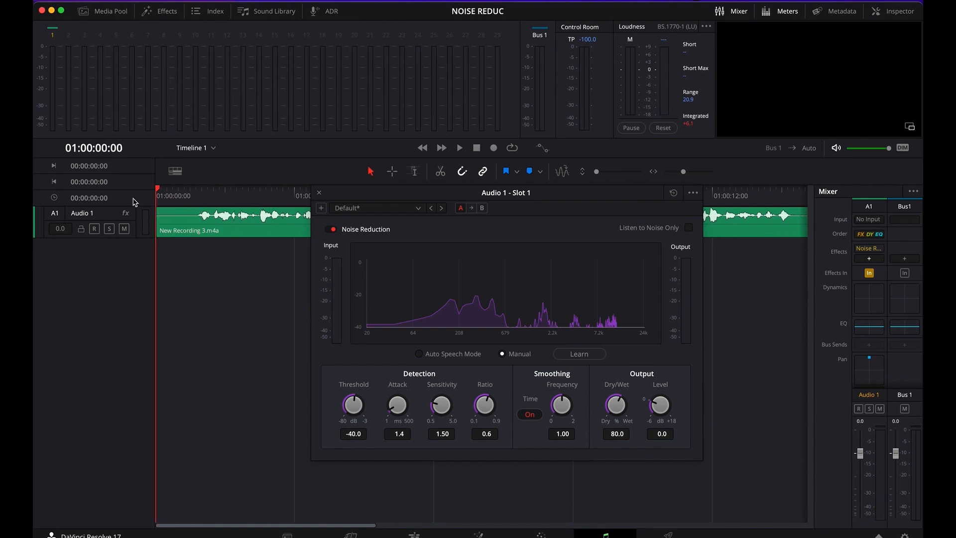
key(space)
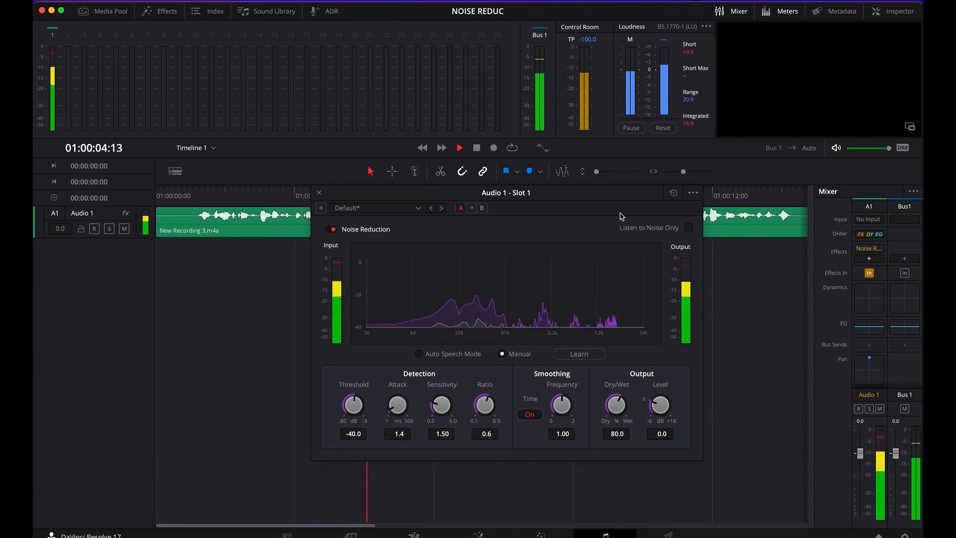
key(space)
drag(228, 193, 145, 197)
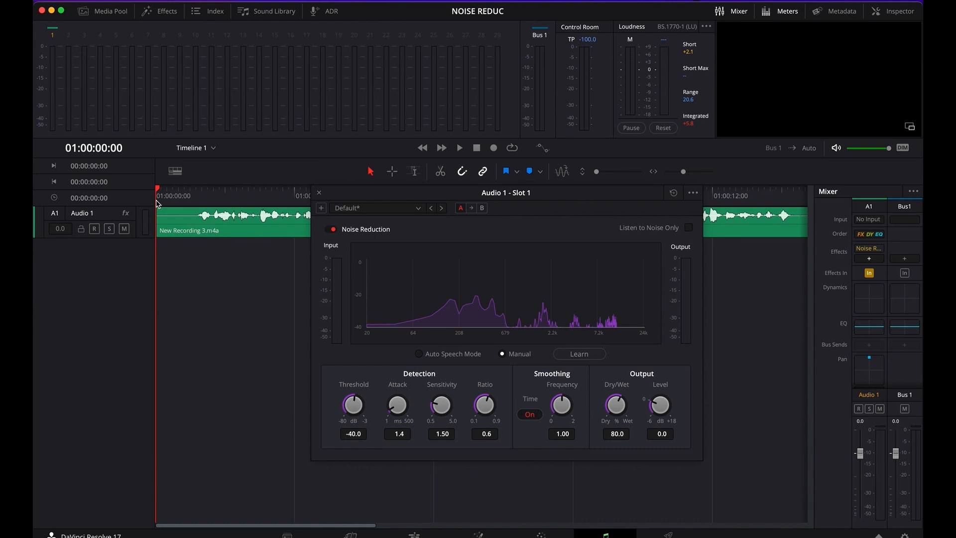
Turn on Listen to Noise Only and play the opening seconds to hear what the learned profile removes.
drag(218, 195, 113, 220)
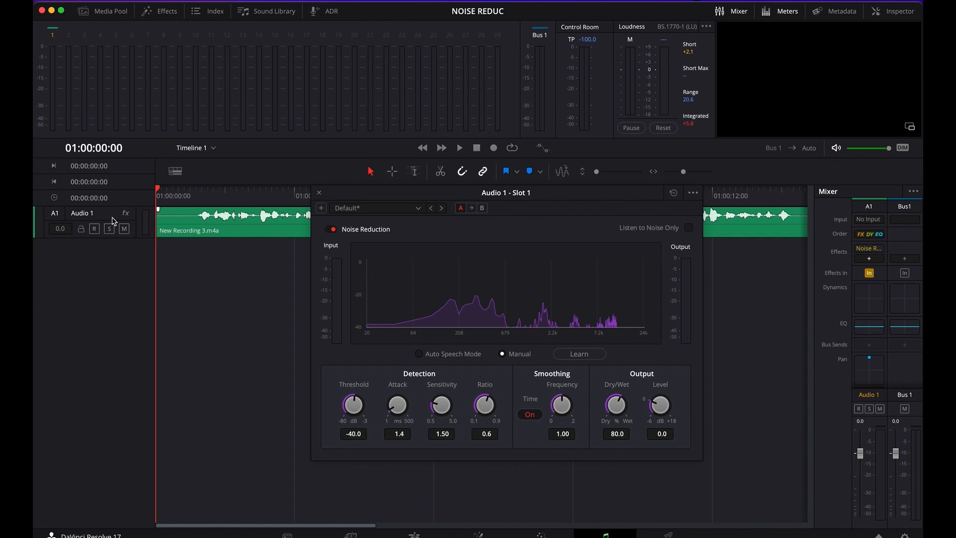
click(689, 229)
key(space)
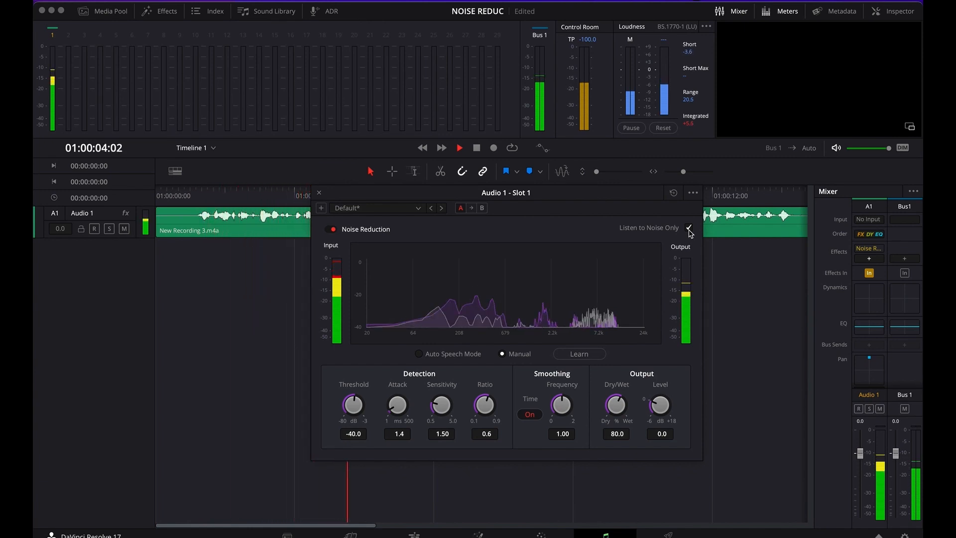
key(space)
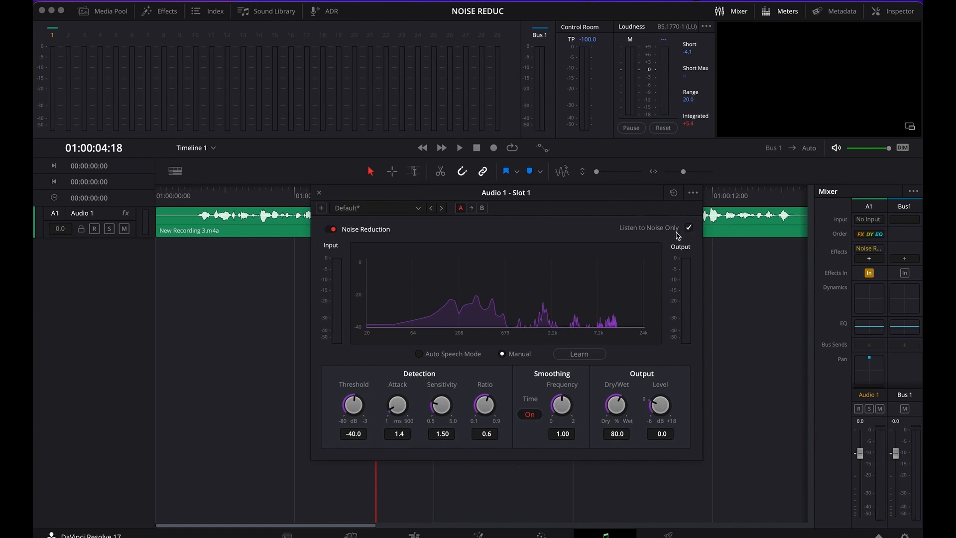
Turn off Listen to Noise Only and play the cleaned recording from the start.
drag(198, 204, 149, 205)
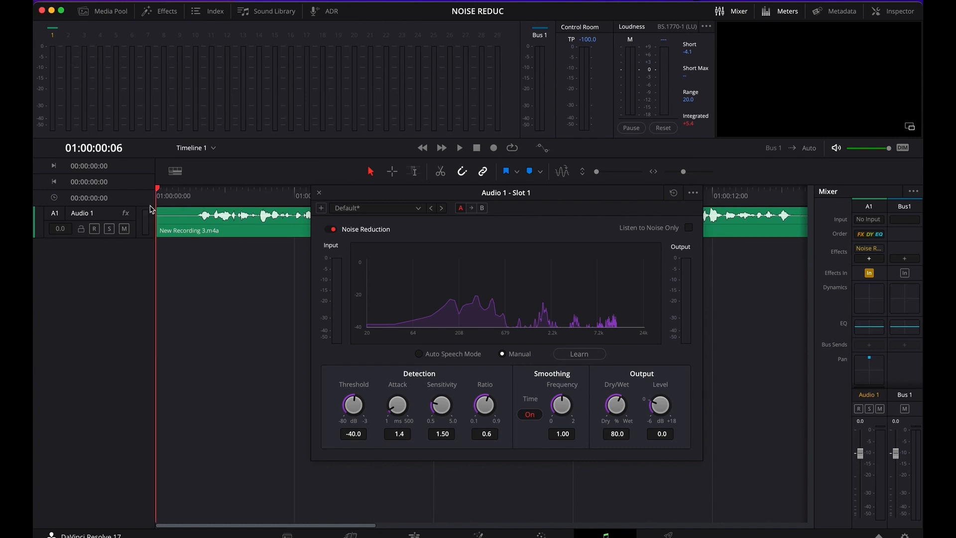
key(space)
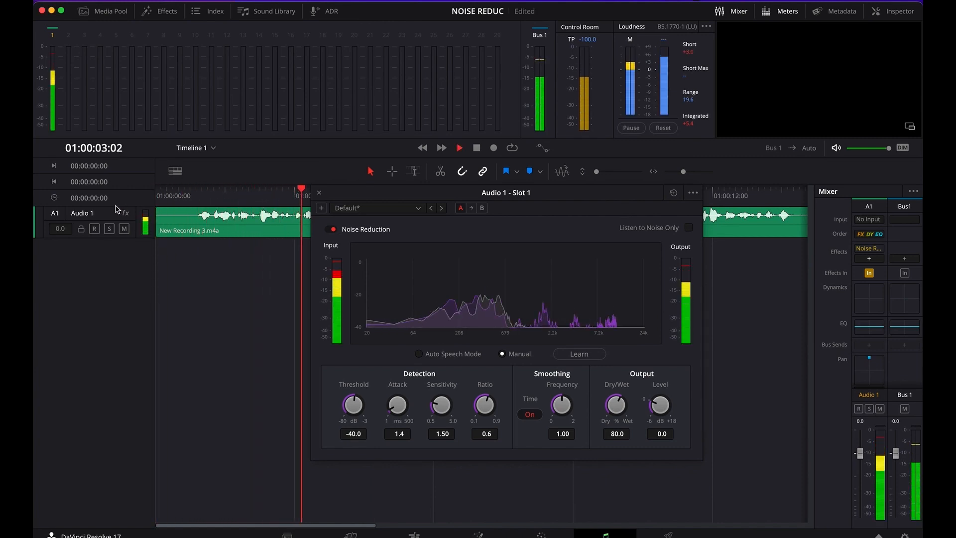
key(space)
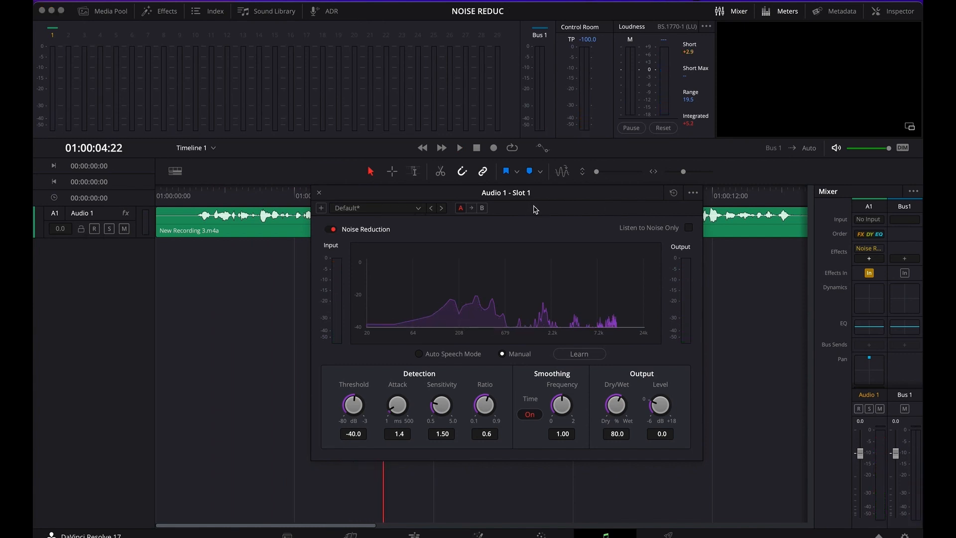
Bypass Noise Reduction, close its settings window and play the untreated recording from the start.
drag(548, 200, 524, 224)
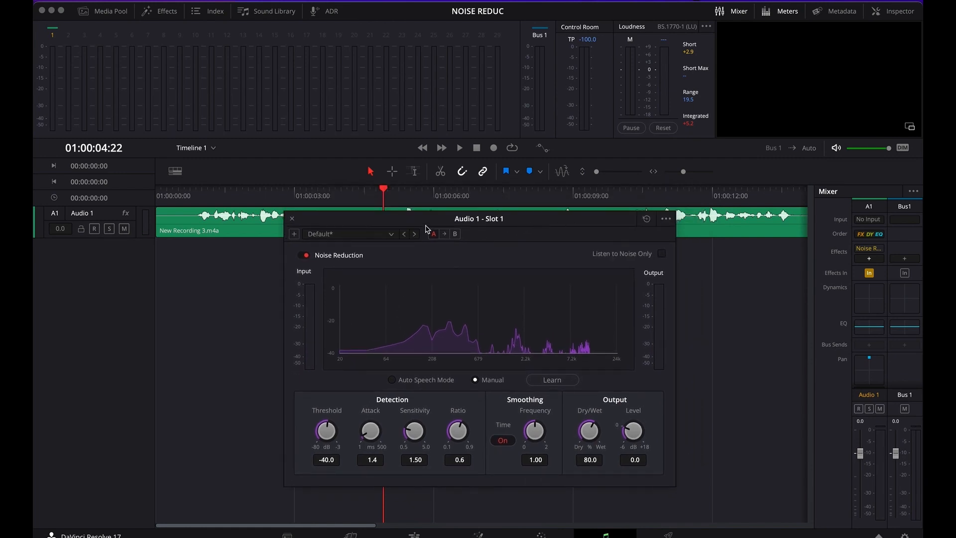
click(293, 220)
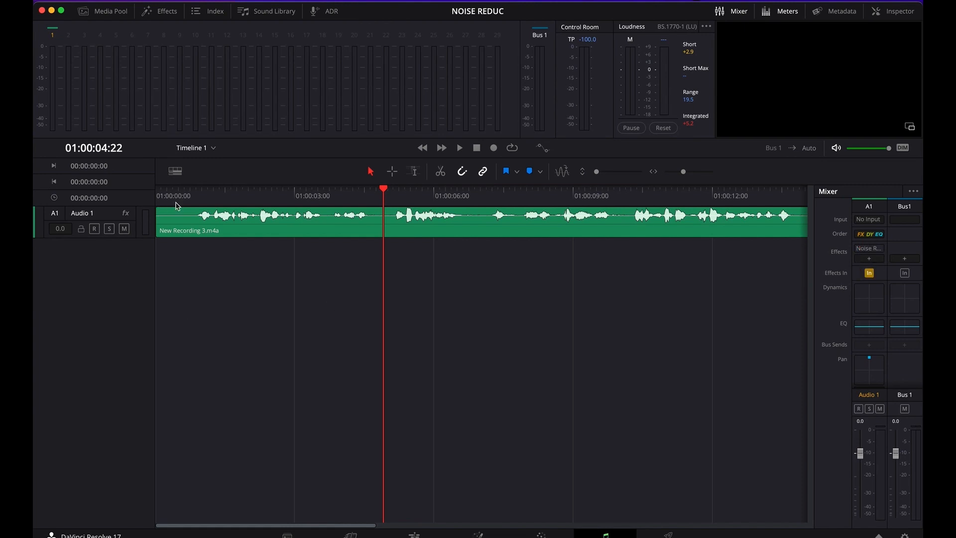
drag(175, 206, 138, 209)
key(space)
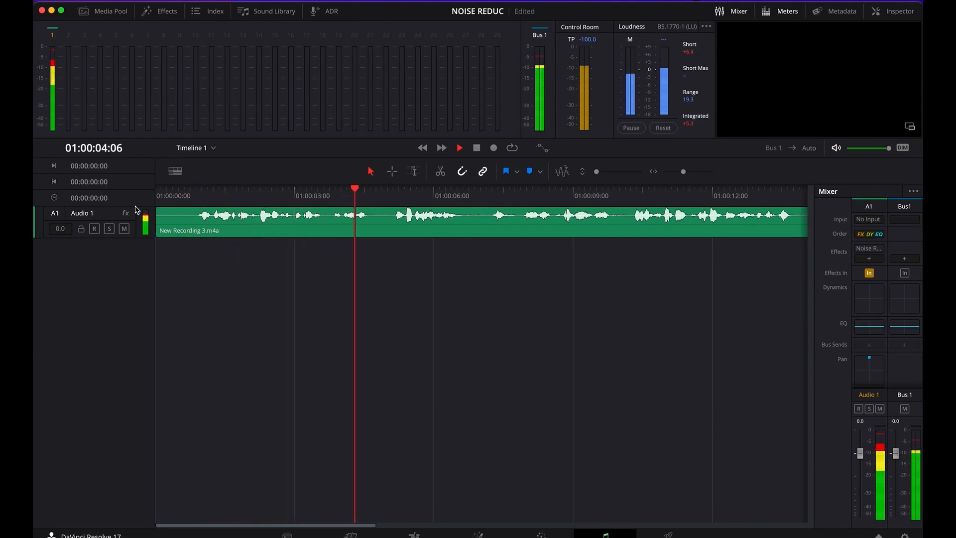
key(space)
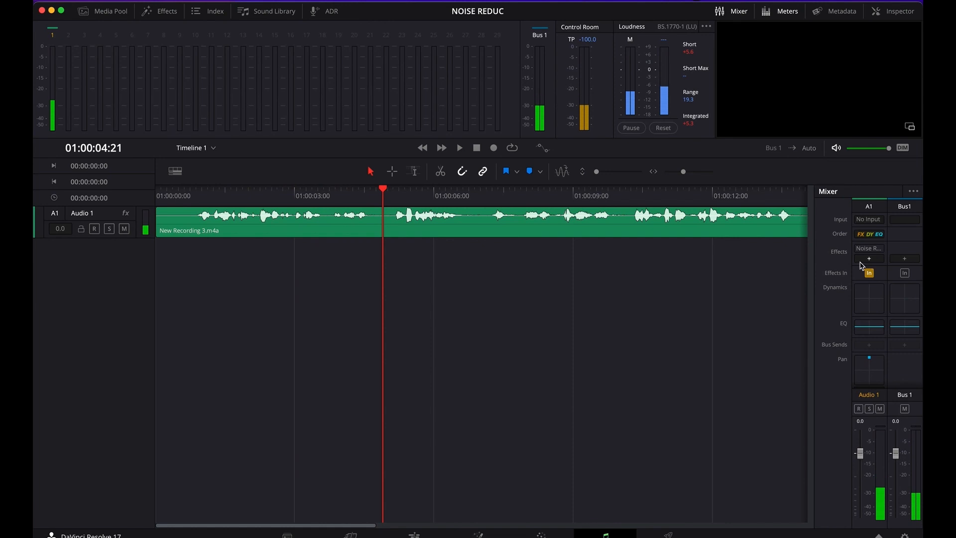
Re-enable Noise Reduction on the Audio 1 track and play the recording from the start for comparison.
click(722, 229)
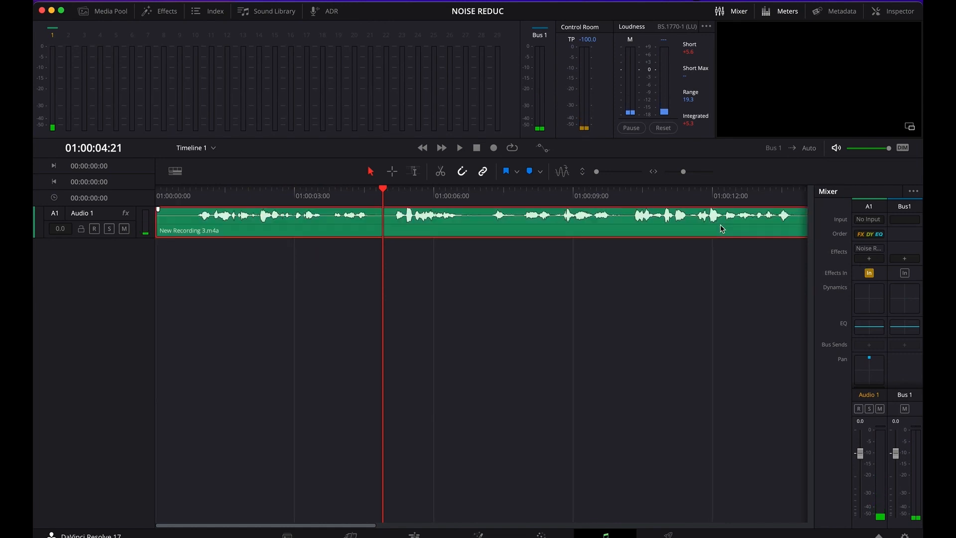
click(860, 249)
key(Home)
key(space)
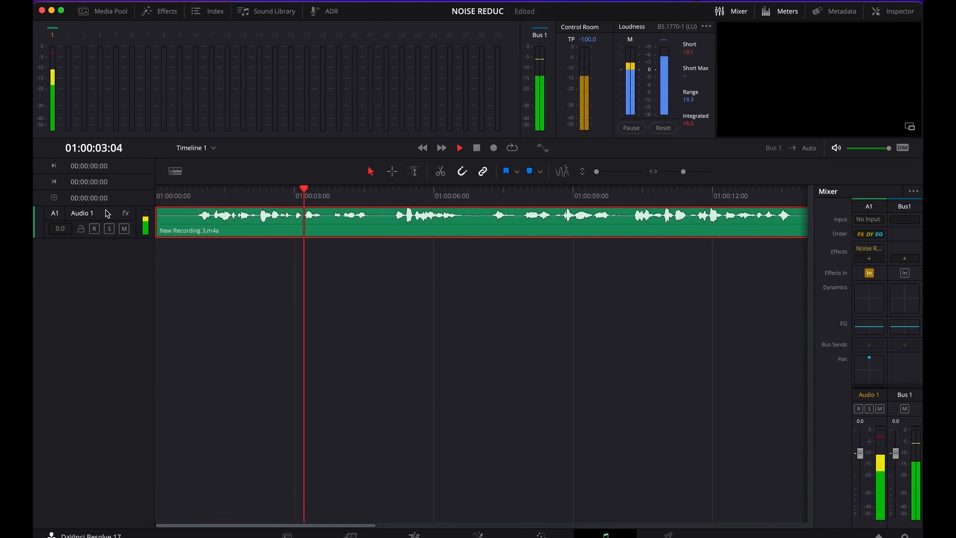
key(space)
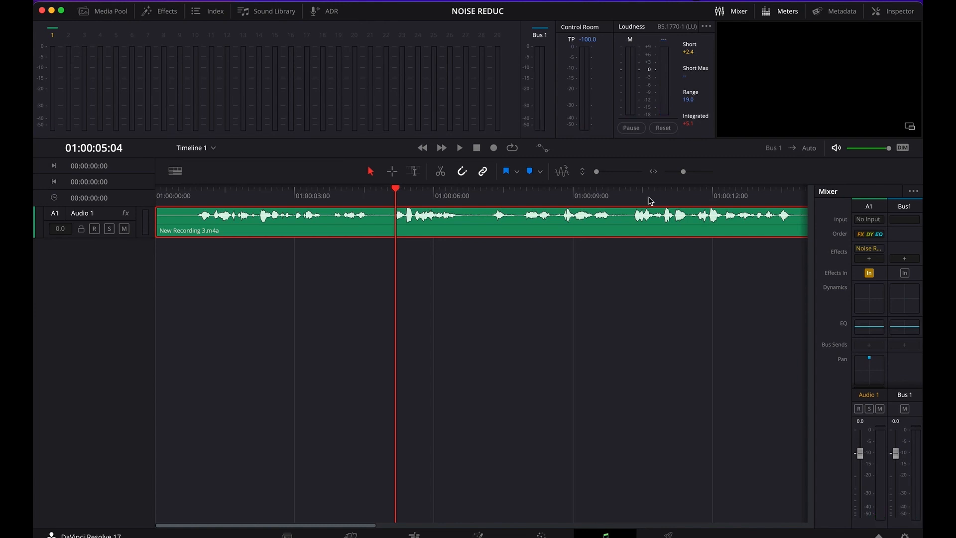
key(space)
key(space)
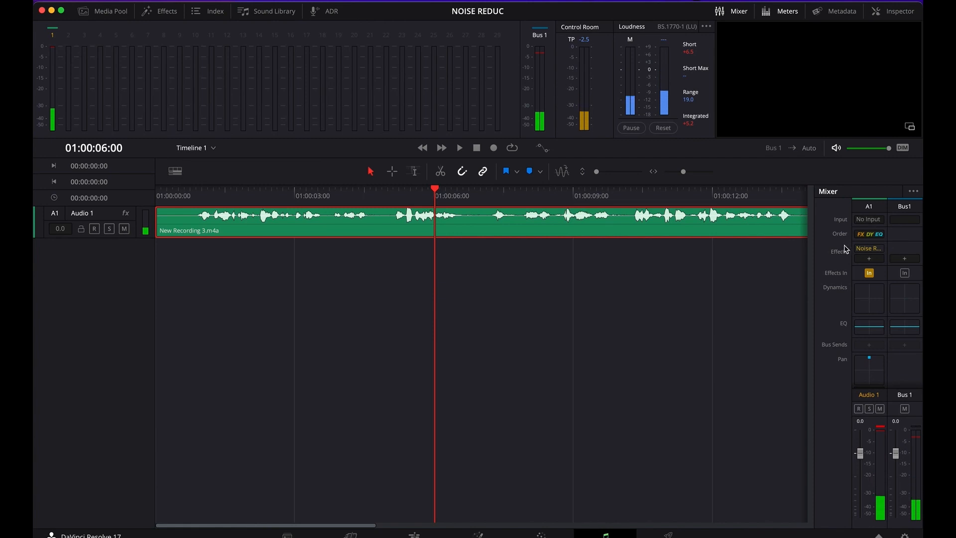
Reopen the Noise Reduction settings and set Smoothing Frequency to 1.10, Dry/Wet to 77.8 and output Level to 2.0 during playback.
click(870, 250)
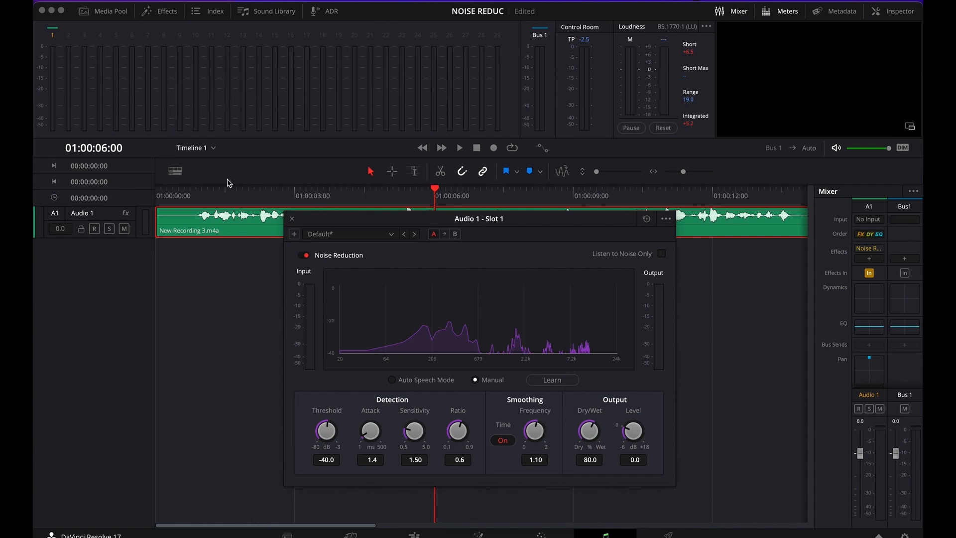
drag(213, 193, 152, 200)
key(space)
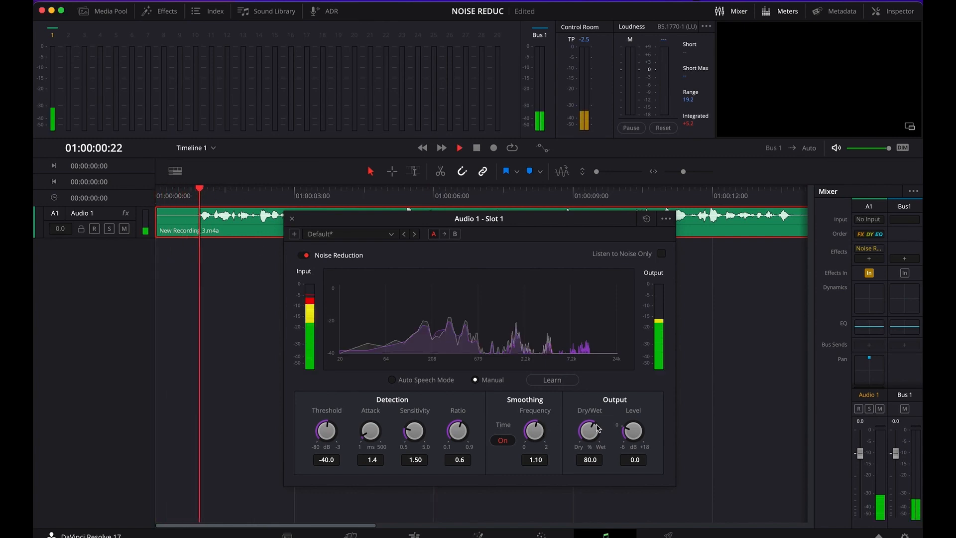
drag(599, 429, 638, 427)
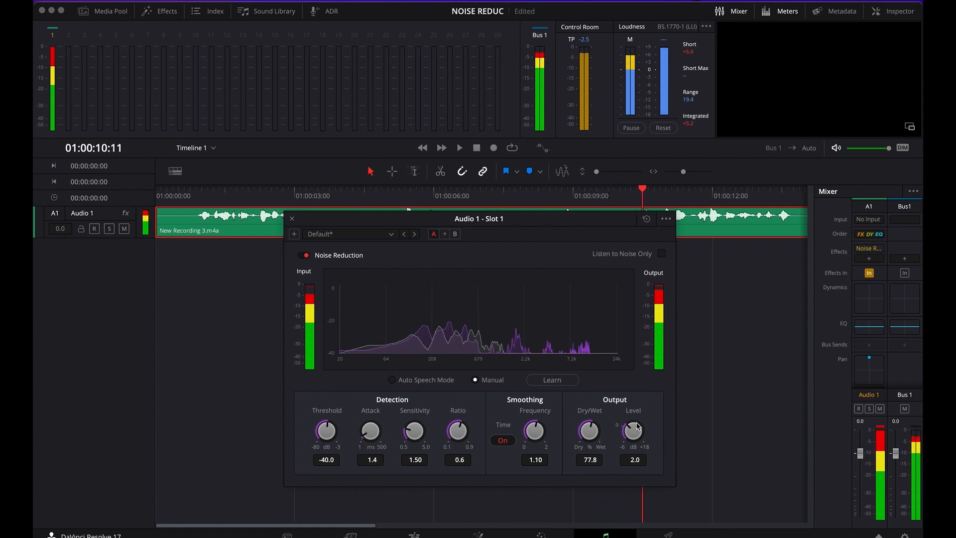
Play the recording from the start with the adjusted smoothing and output settings.
key(Home)
key(space)
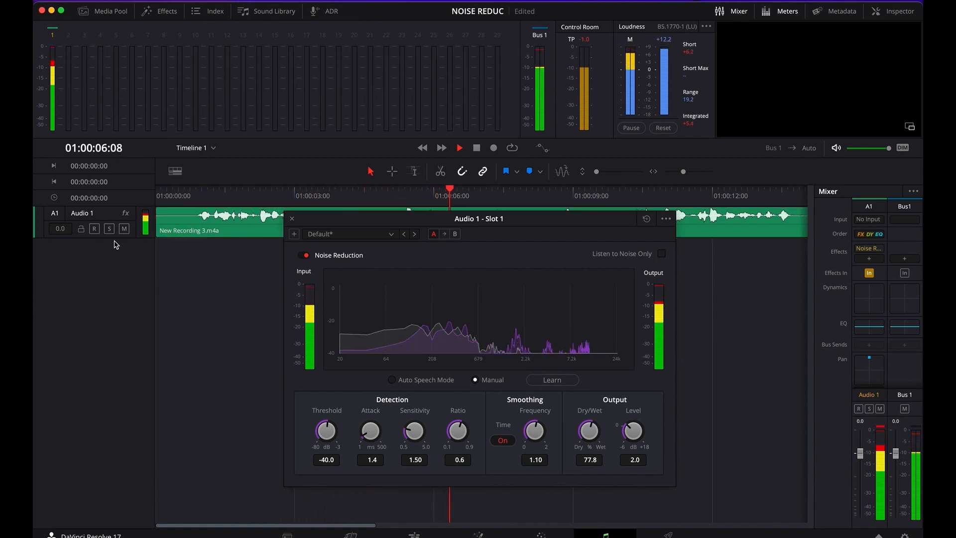
key(space)
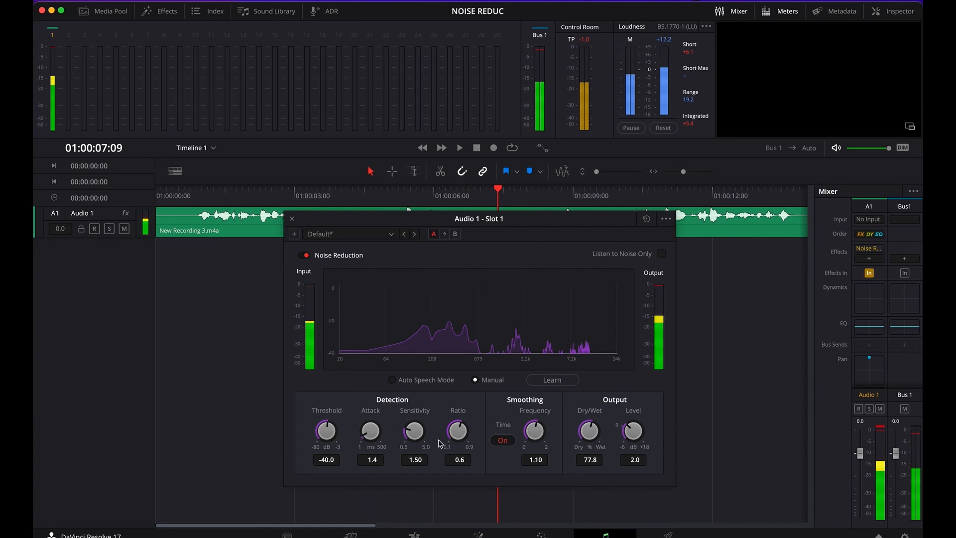
Bypass Noise Reduction with its settings window open and play the original recording from the start.
mouse_move(871, 249)
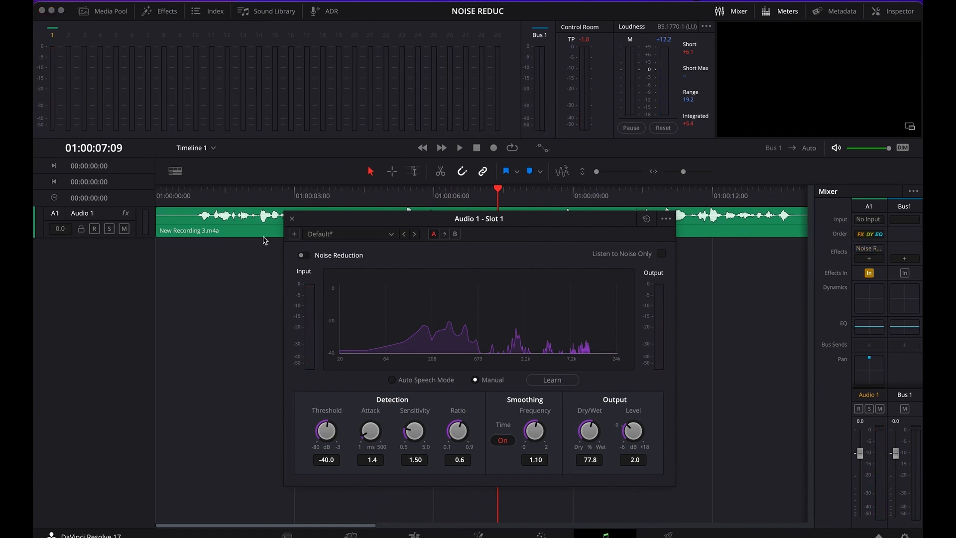
drag(187, 194, 117, 206)
key(space)
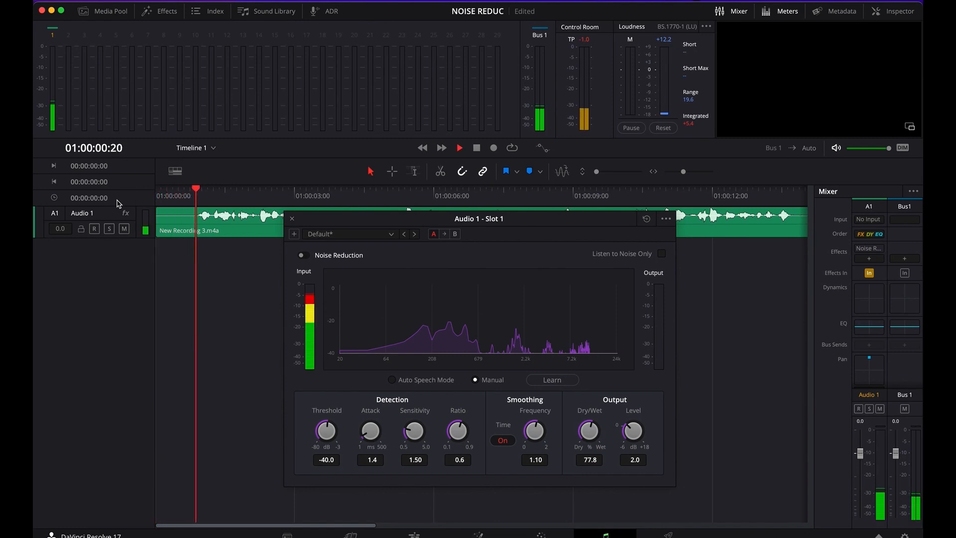
Turn Noise Reduction back on, replay the recording's first seconds and shift the settings window slightly aside.
click(302, 255)
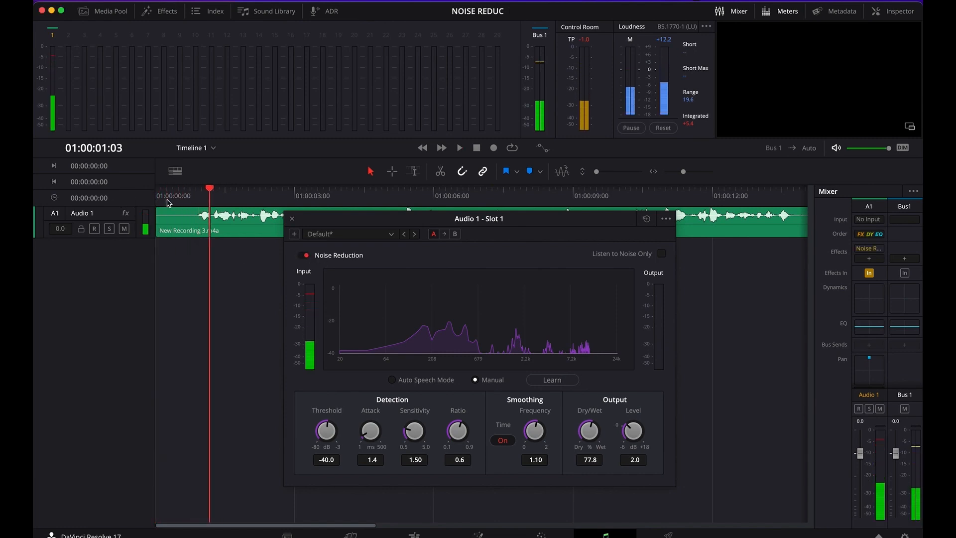
key(Home)
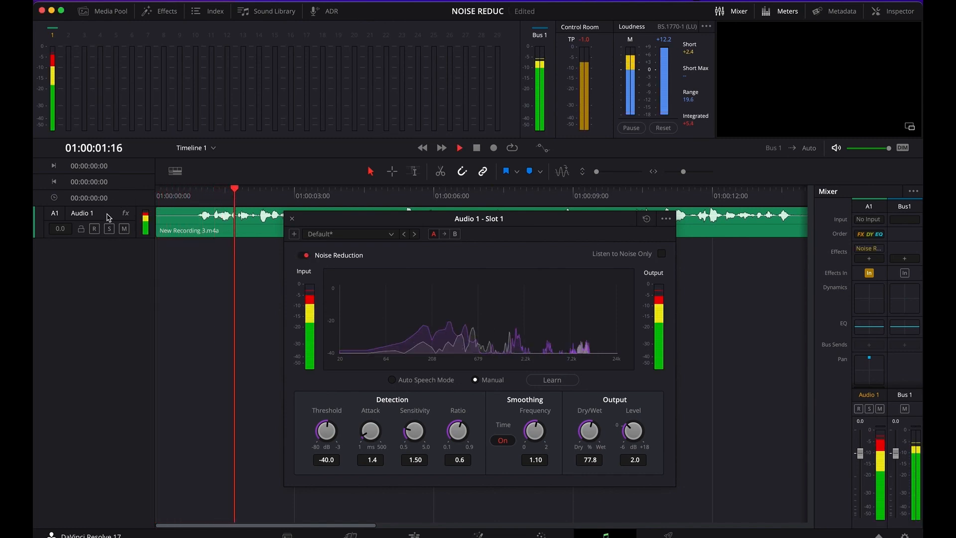
key(space)
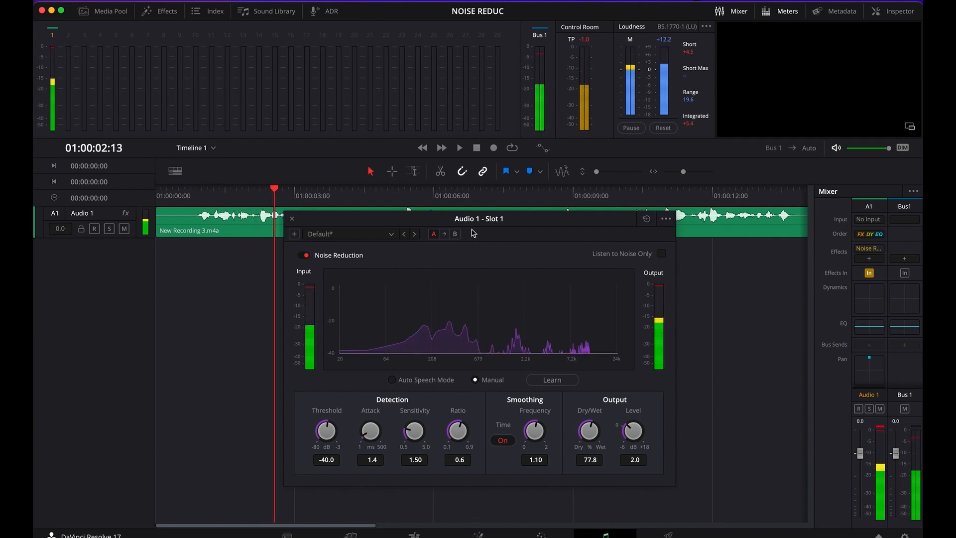
drag(502, 222, 527, 222)
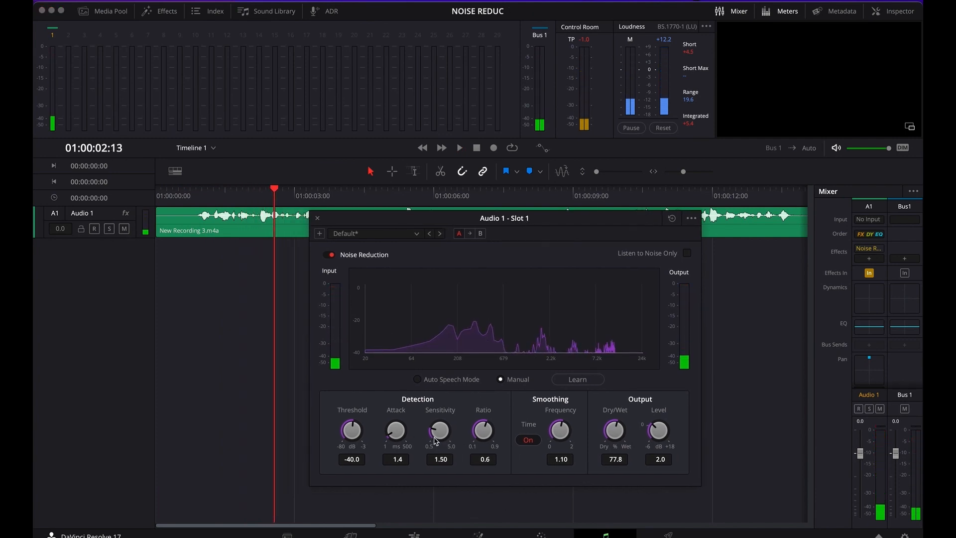